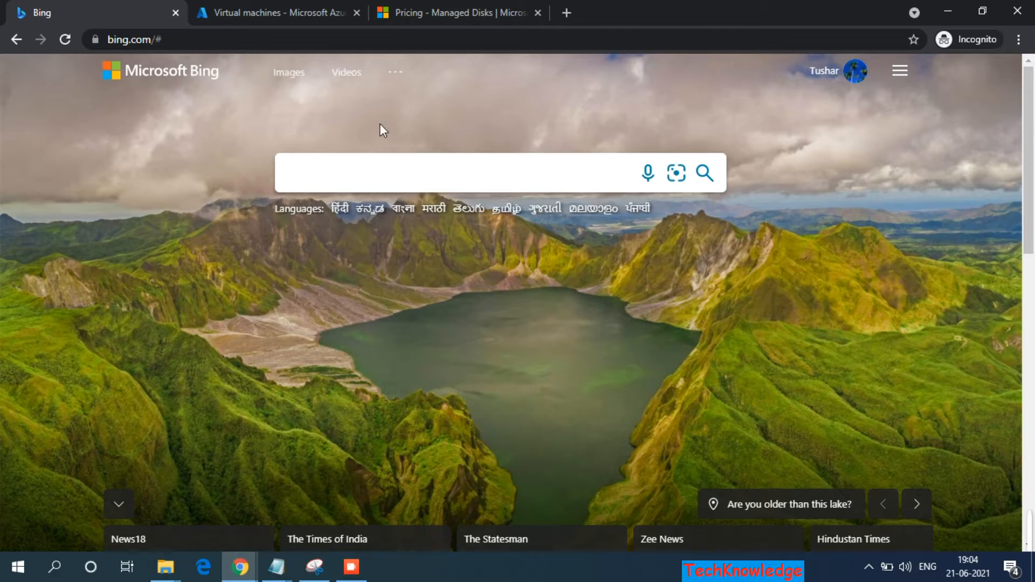
Step: Switch to the Azure portal and start creating a new virtual machine from the Virtual machines page
left_click(262, 10)
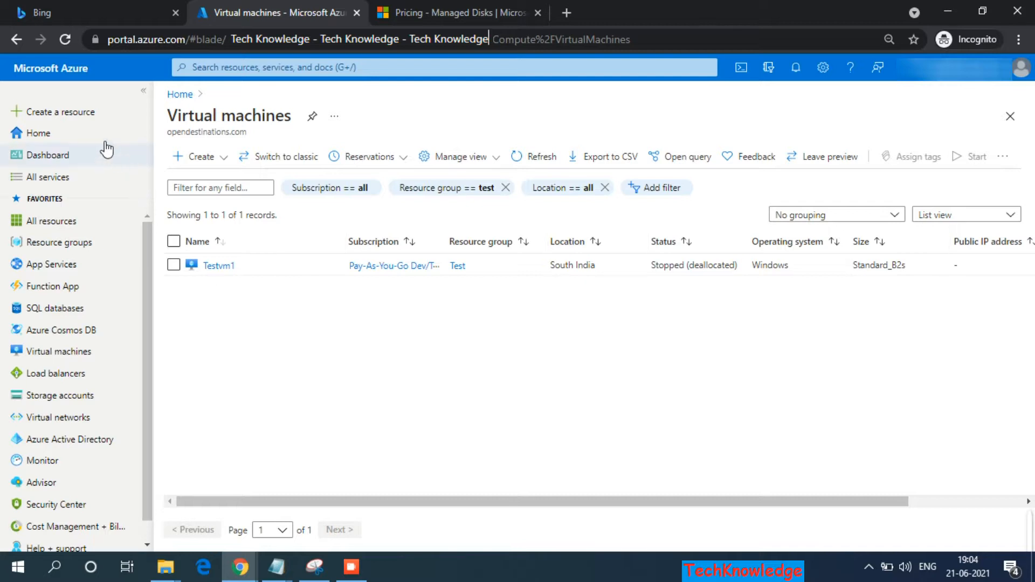
left_click(64, 119)
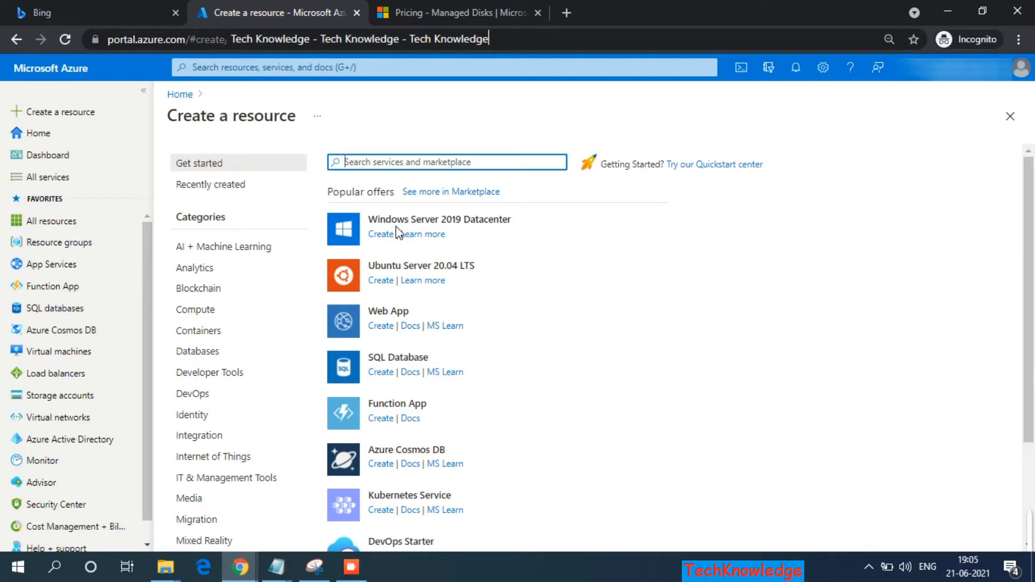
mouse_move(66, 357)
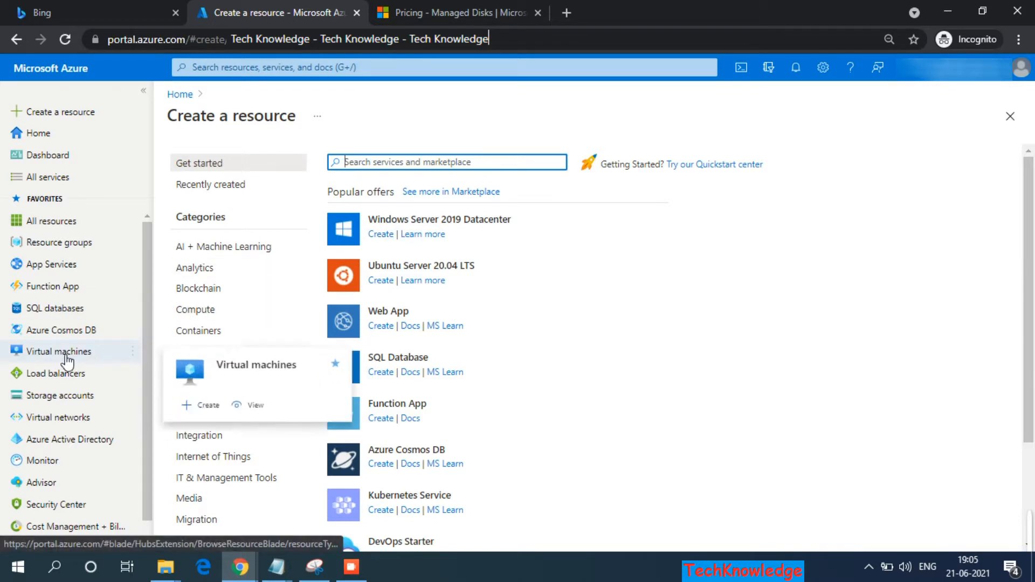
left_click(66, 357)
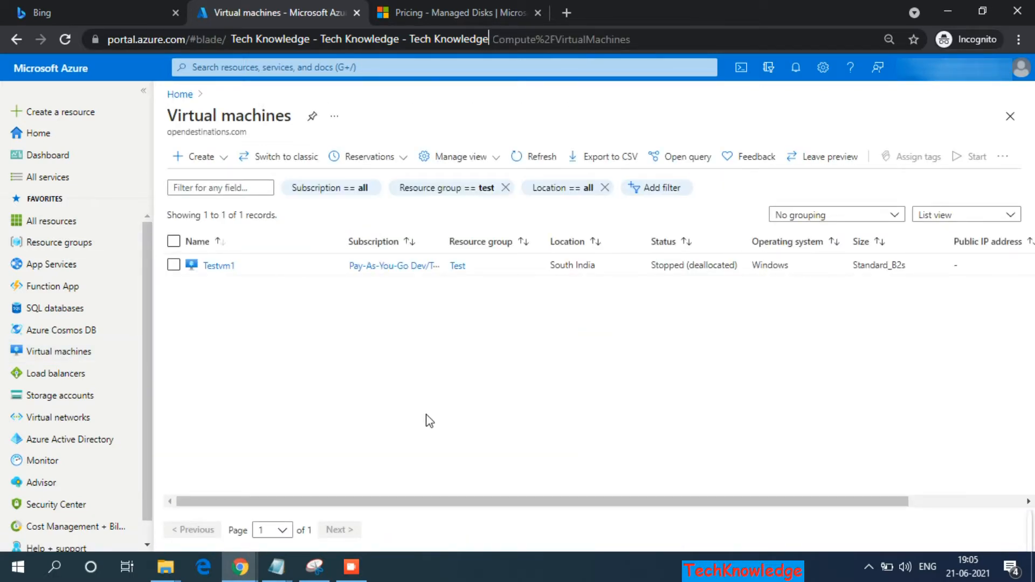
left_click(224, 160)
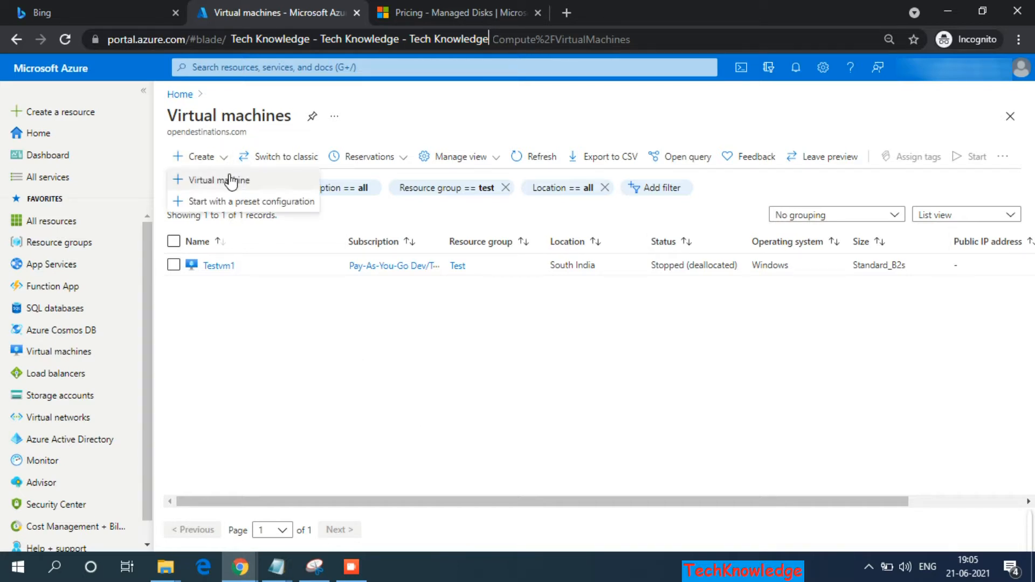
left_click(232, 183)
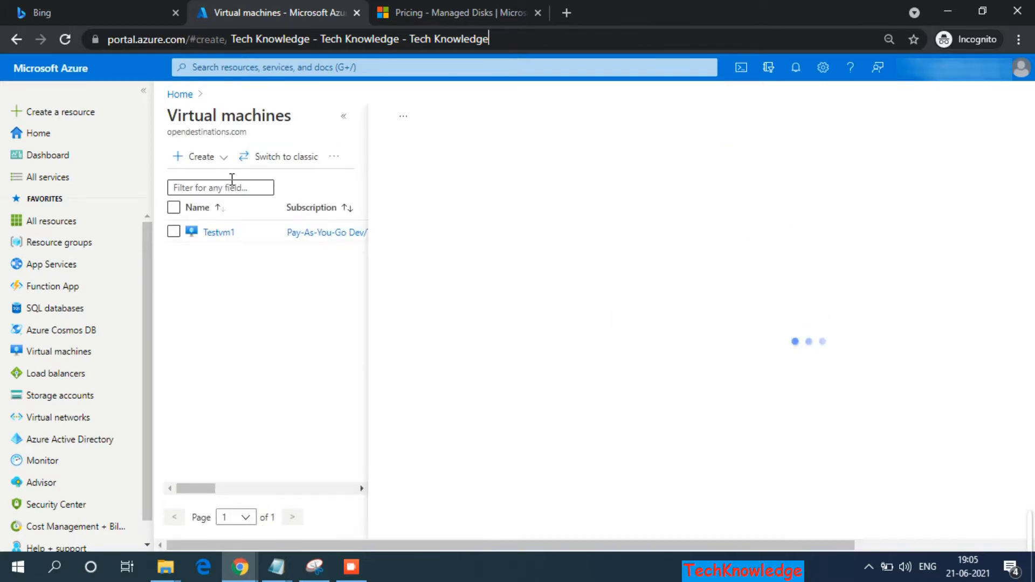
left_click(343, 119)
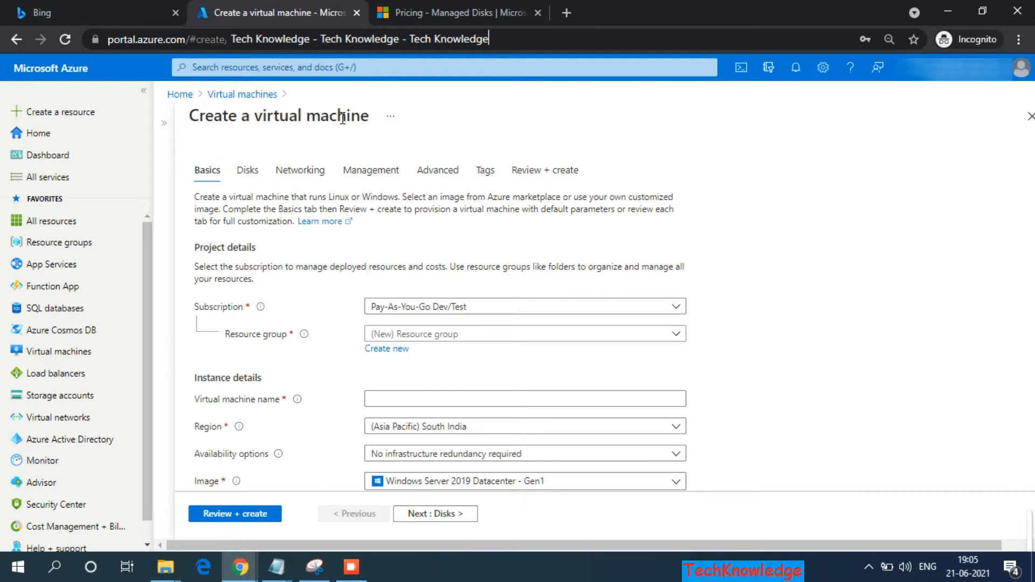
Step: Create a new resource group named TechKnowledge for the virtual machine
left_click(387, 350)
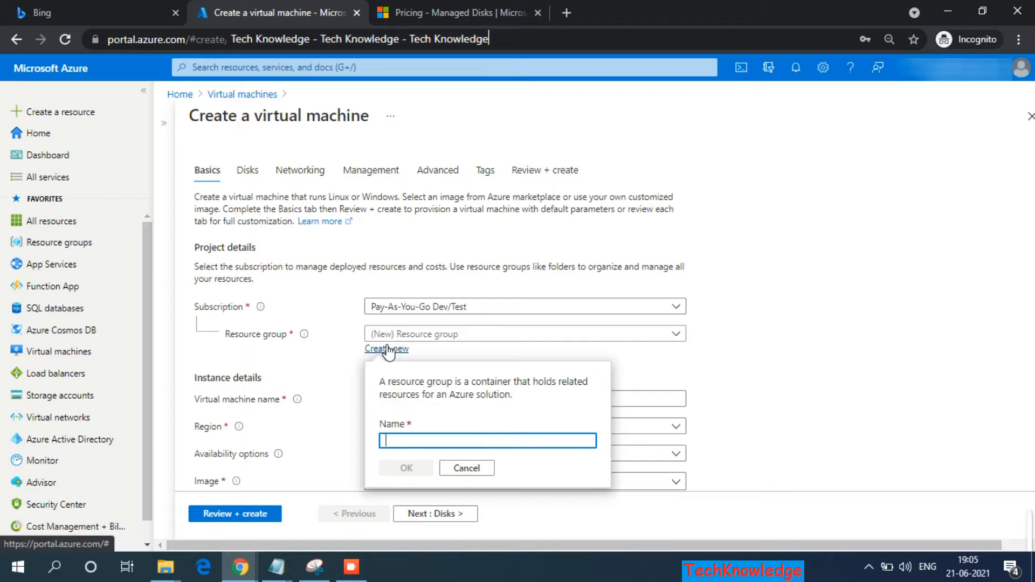
type("Tech")
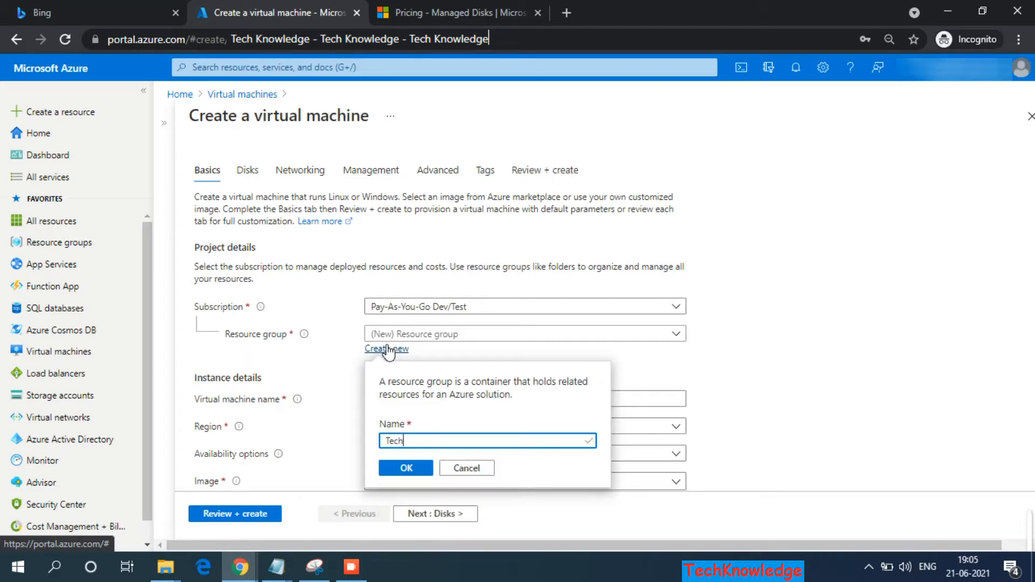
type("Knowledge")
key("ctrl+a")
type("TechKnowledge")
left_click(405, 468)
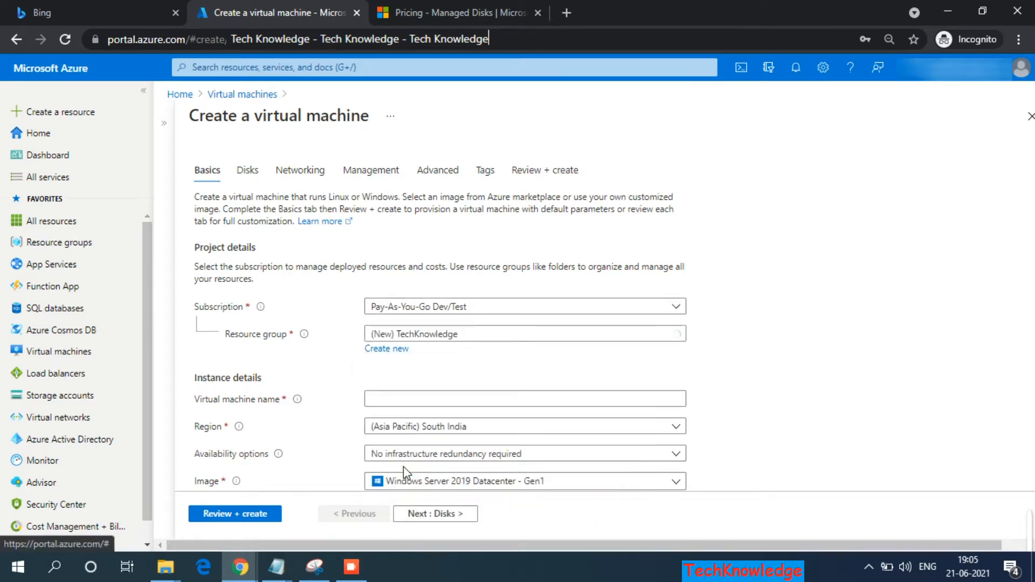
Step: Enter TK_Vm1 as the virtual machine name
left_click(387, 399)
type("TK")
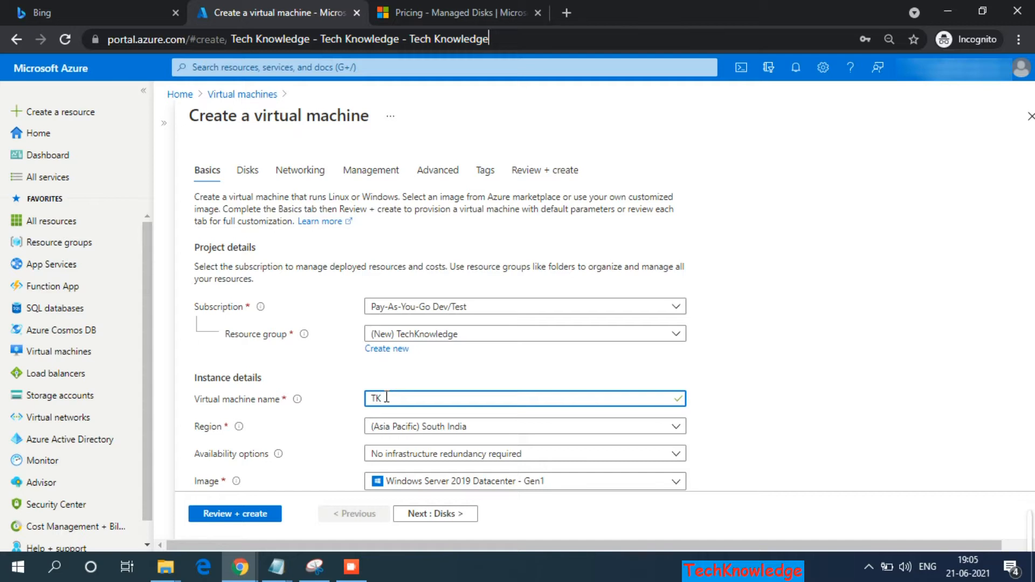
type("_Vm1")
key("Tab")
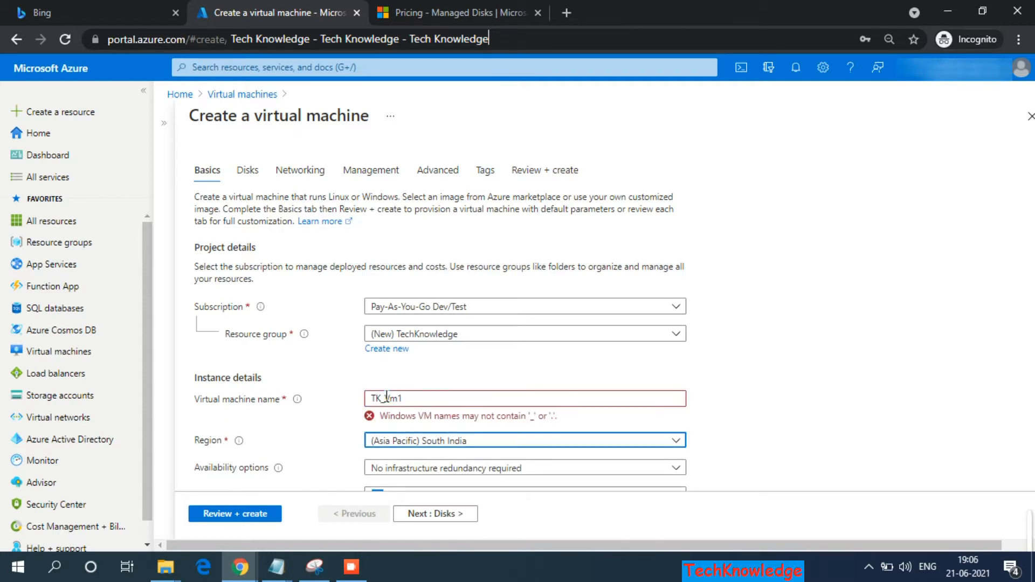
Step: Replace the underscore in the virtual machine name with a hyphen so it reads TK-Vm1
left_click(475, 397)
key("Left")
key("Left")
key("Left")
key("BackSpace")
type("-")
key("Tab")
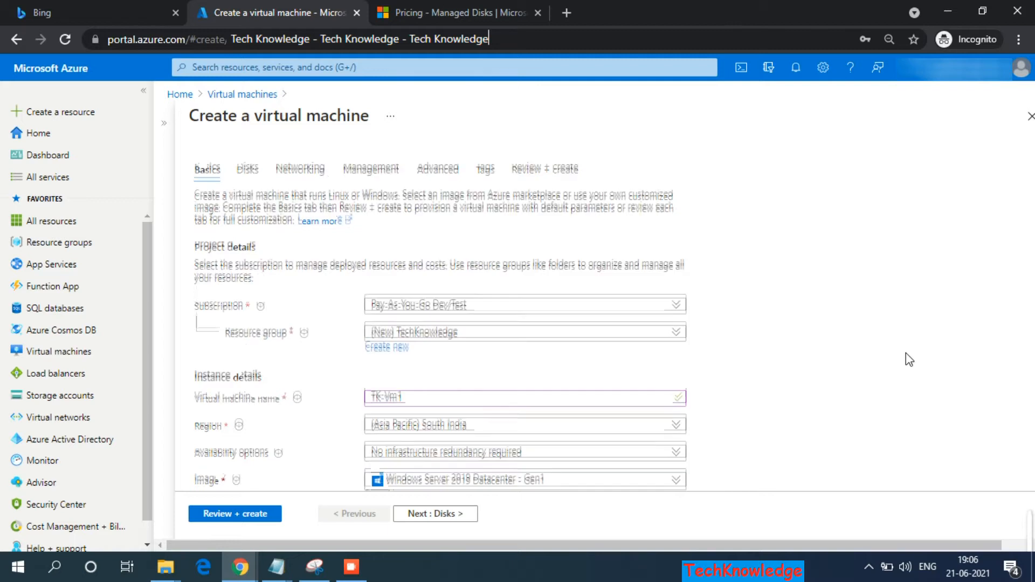
Step: Open the full image catalogue and search the Marketplace for "sql 2019 standard on windows"
scroll(909, 359, "down", 3)
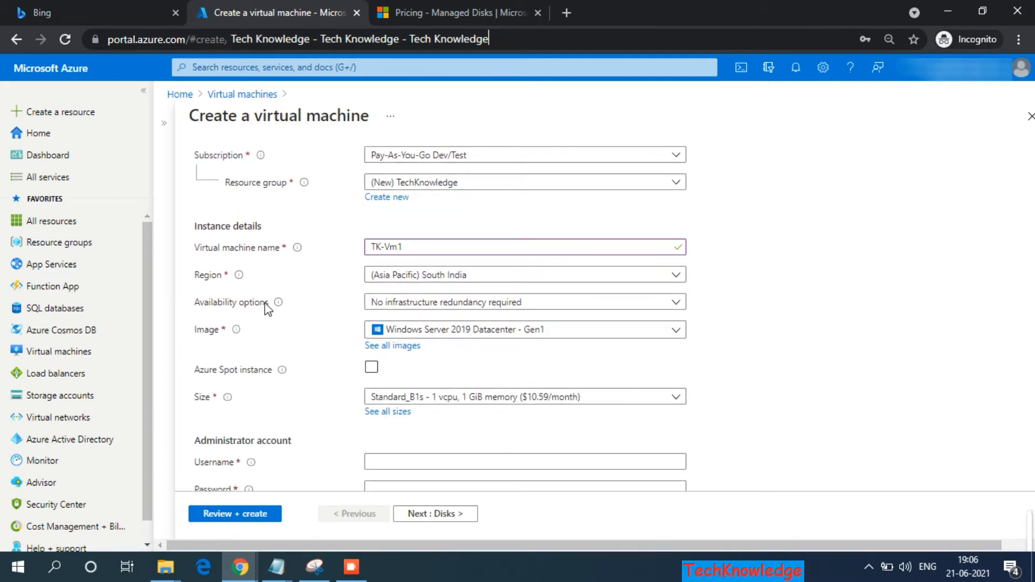
mouse_move(281, 310)
left_click(549, 337)
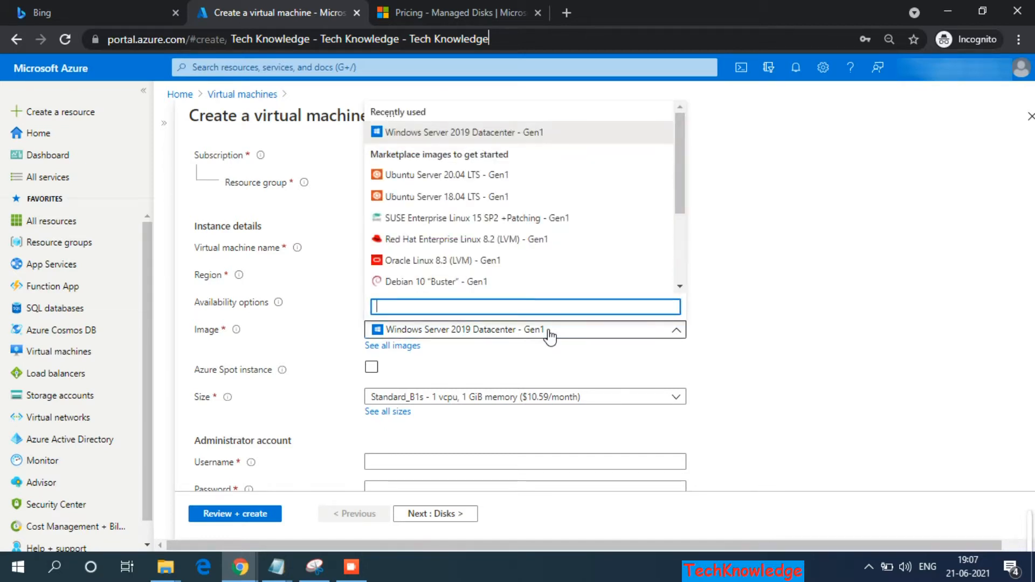
left_click(499, 358)
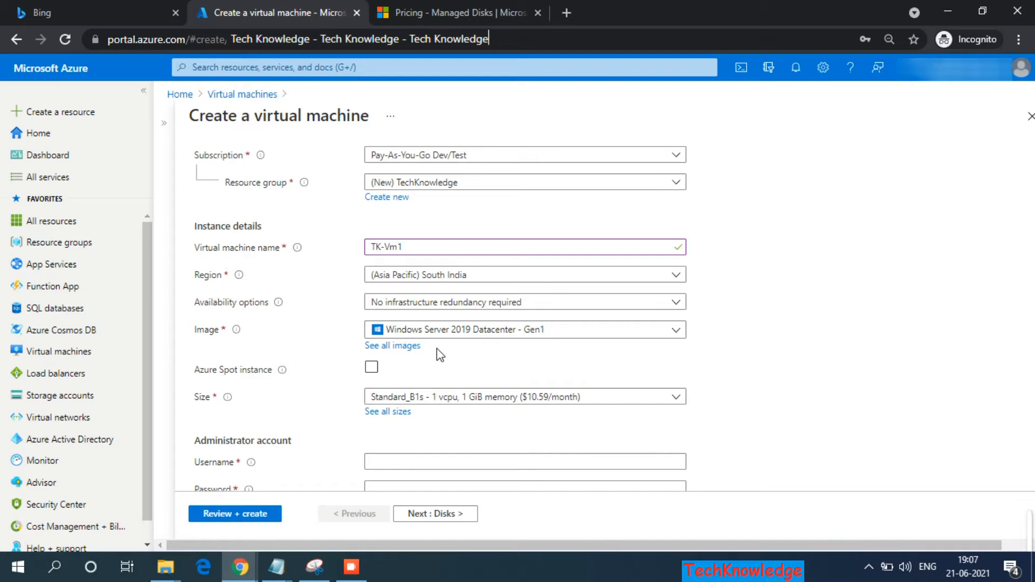
left_click(415, 348)
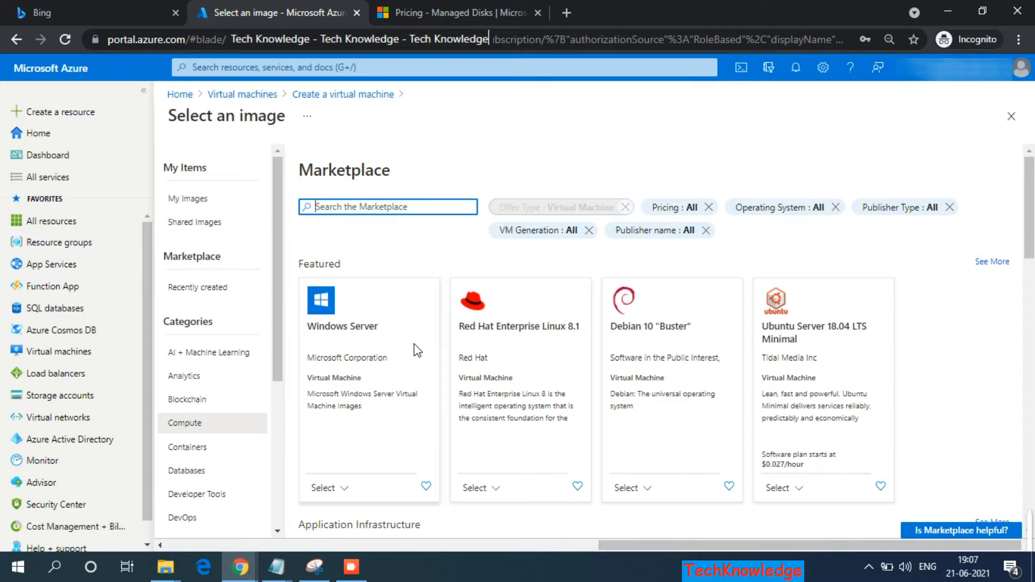
type("sql 2019")
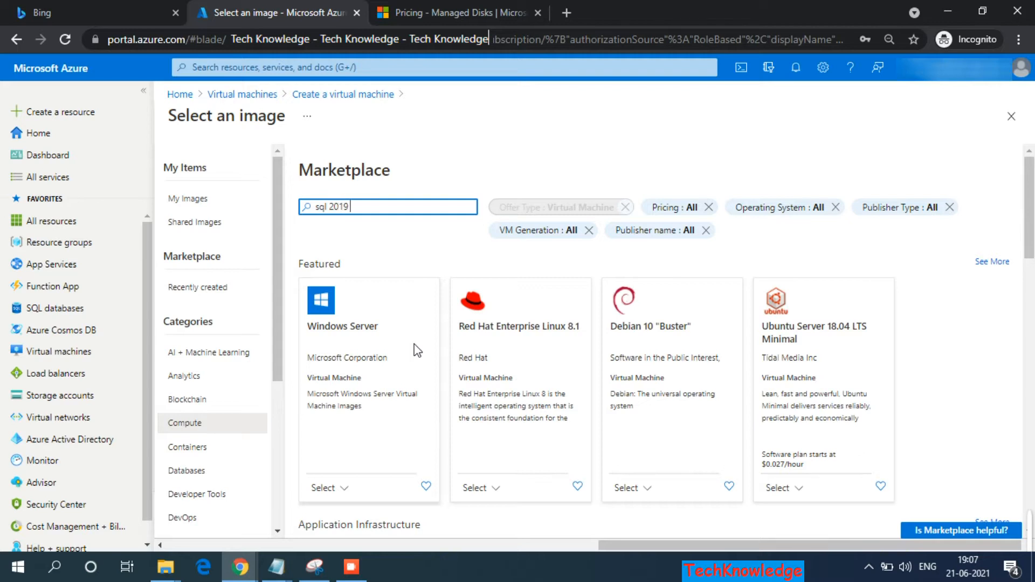
type(" standard on windows")
key("Return")
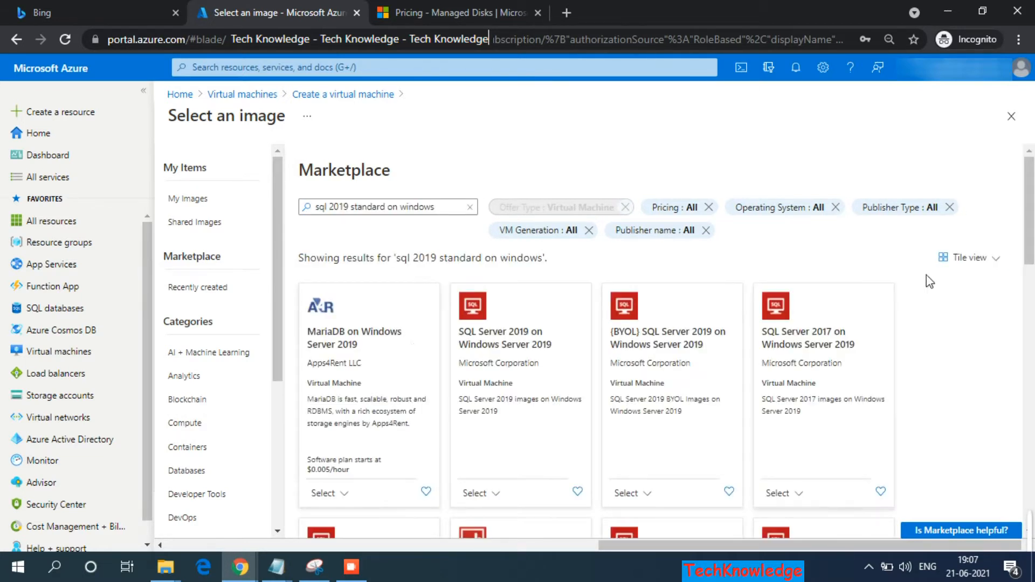
Step: Choose SQL Server 2019 Web on Windows Server 2019 - Gen1 as the virtual machine's image
left_click_drag(1031, 259, 1018, 294)
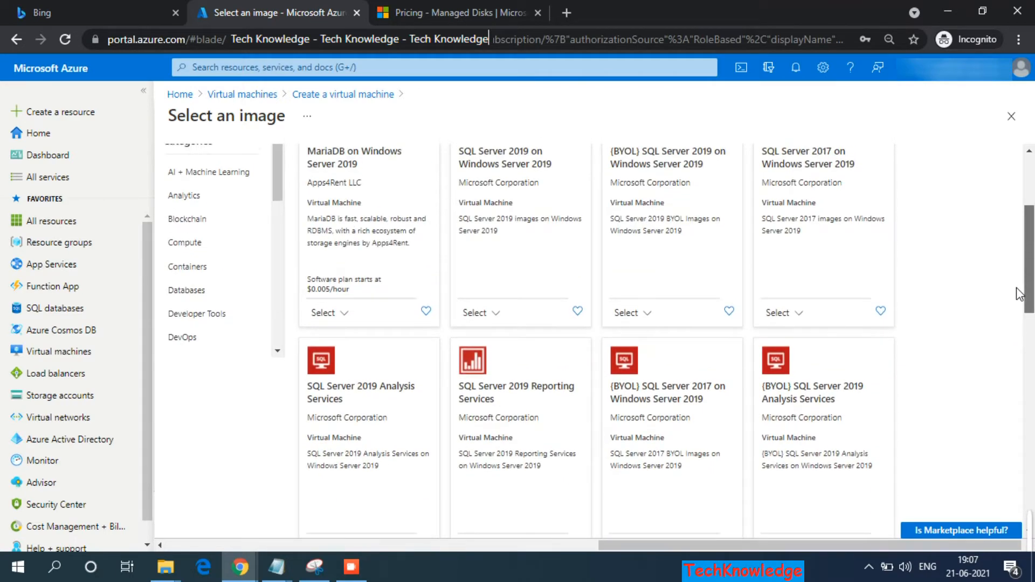
left_click_drag(1016, 288, 1006, 255)
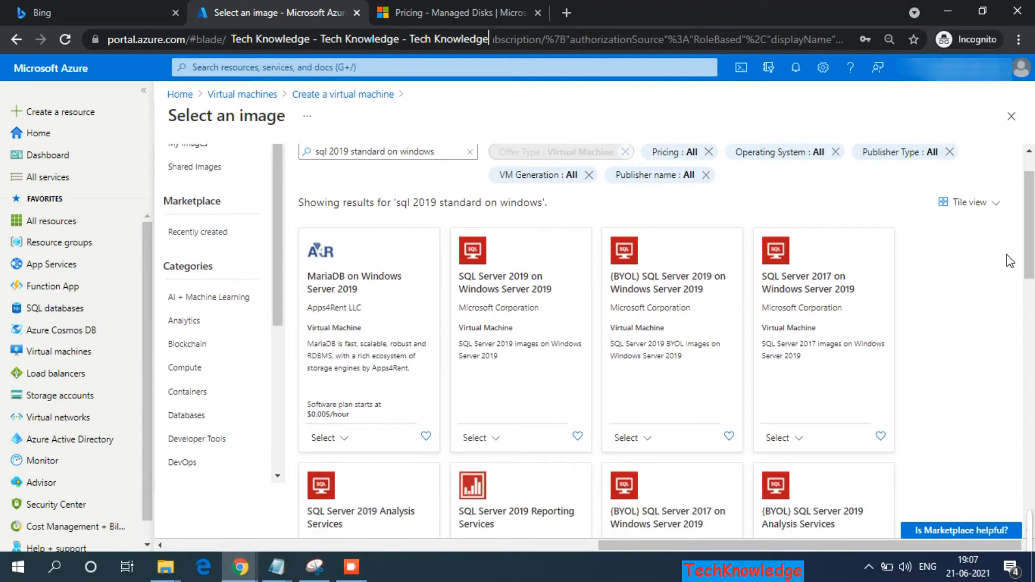
left_click(481, 438)
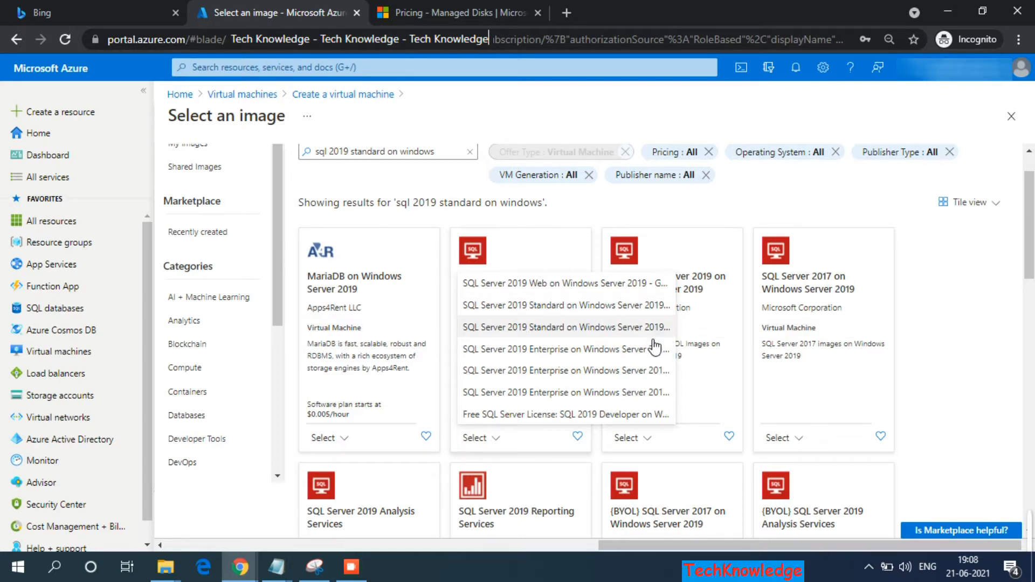
left_click(509, 287)
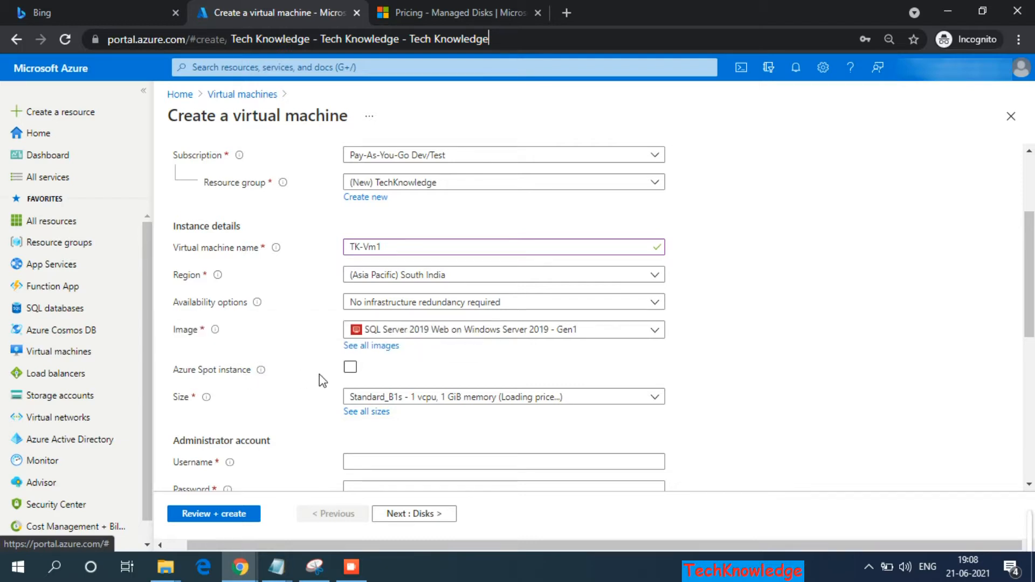
left_click(351, 367)
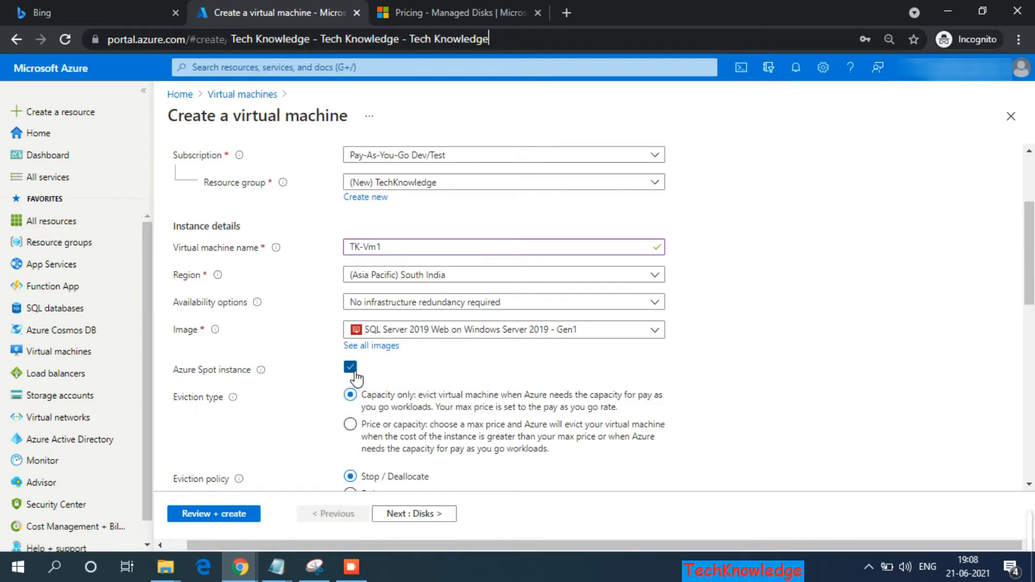
left_click(350, 368)
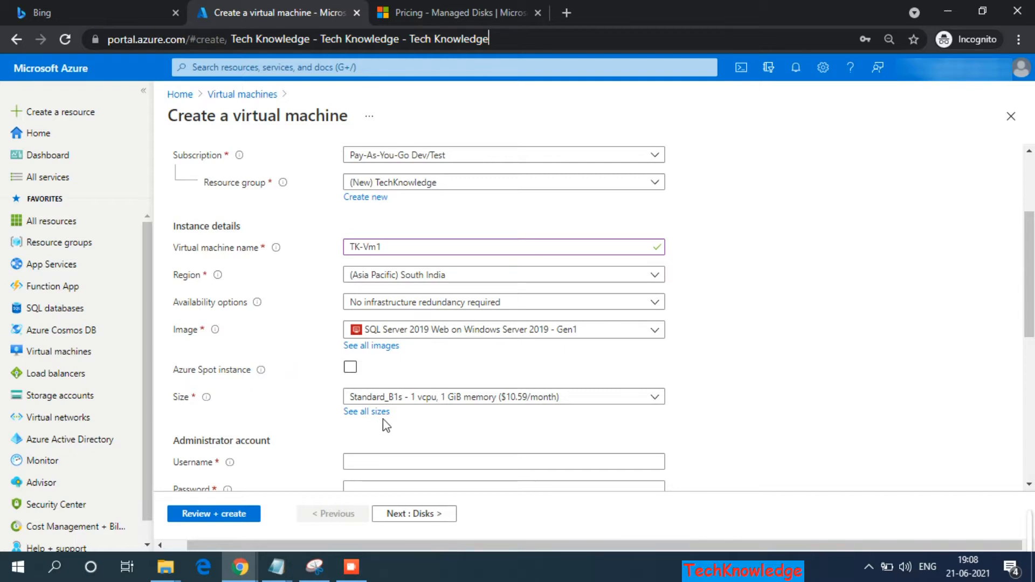
left_click(472, 399)
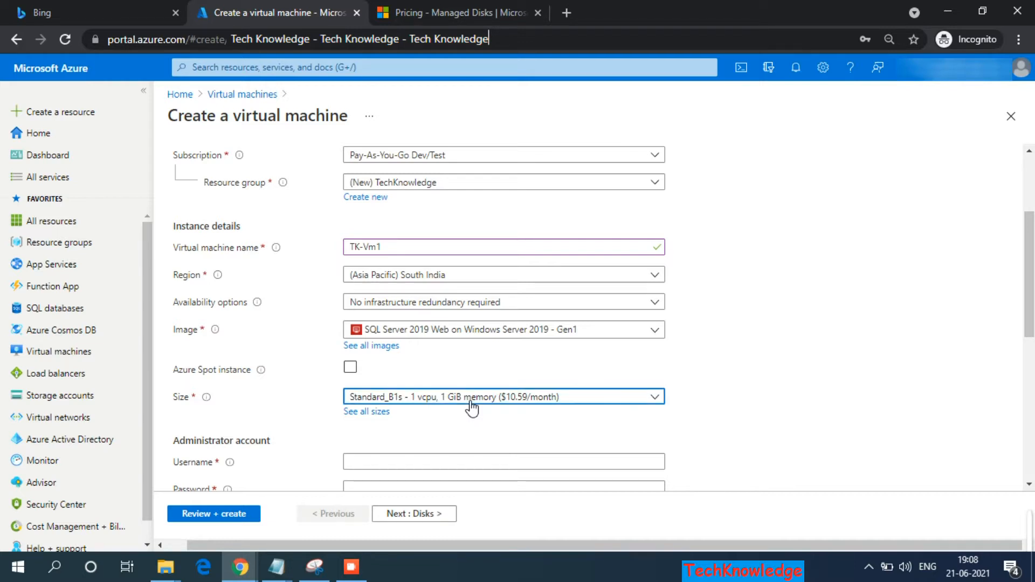
left_click(431, 419)
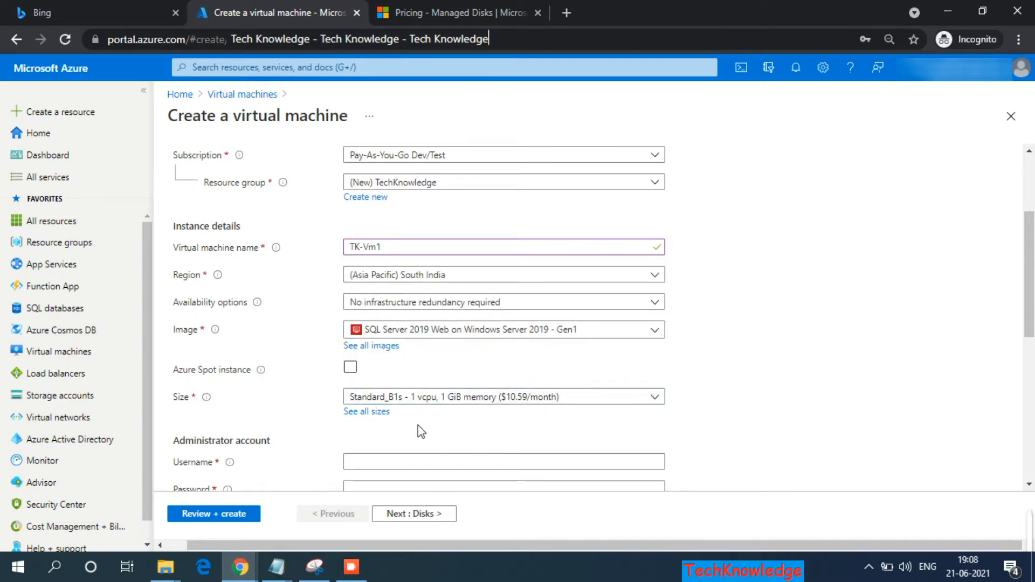
Step: Open the full list of VM sizes and compare their specifications and monthly costs
left_click(367, 413)
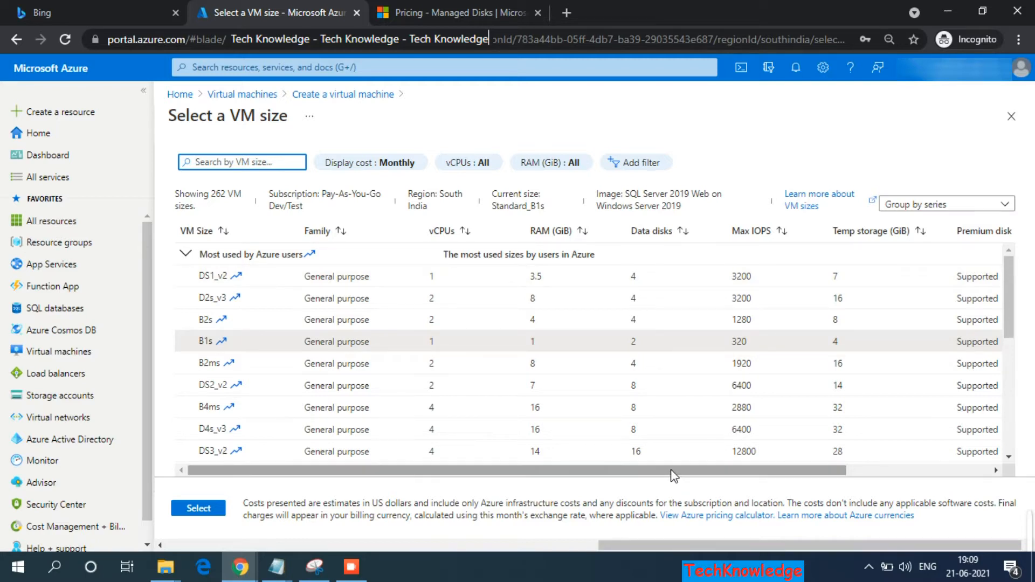
left_click_drag(673, 475, 810, 476)
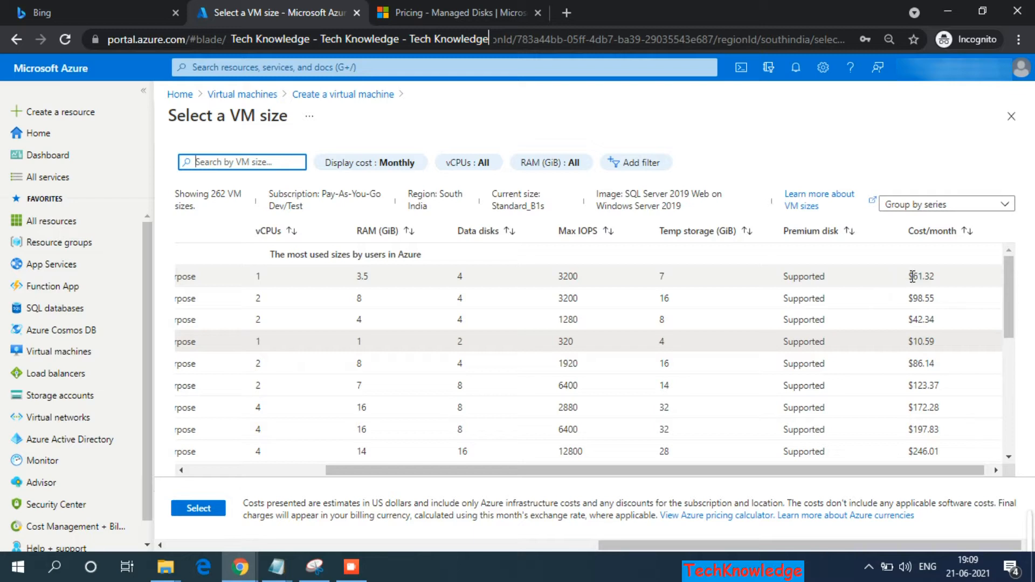
left_click_drag(596, 471, 594, 470)
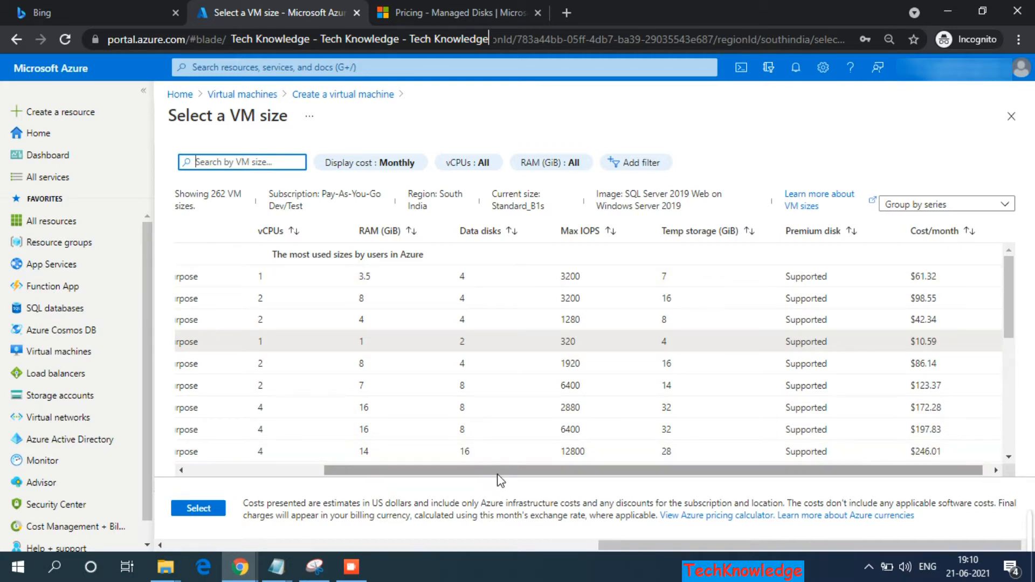
left_click_drag(497, 476, 319, 471)
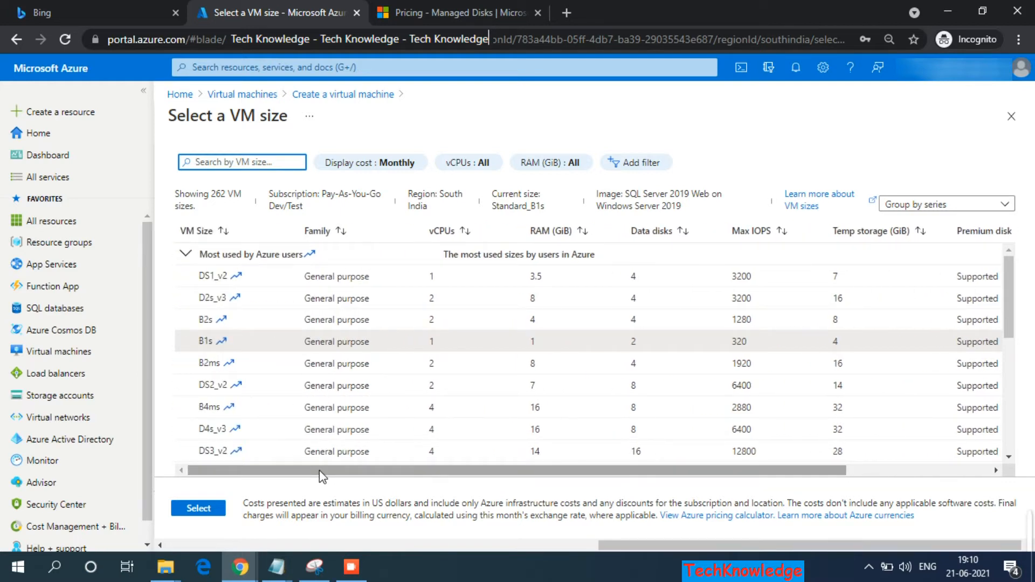
Step: Filter the VM sizes by "b1", review the B1s specifications and monthly cost, and select B1s as the size
type("b1")
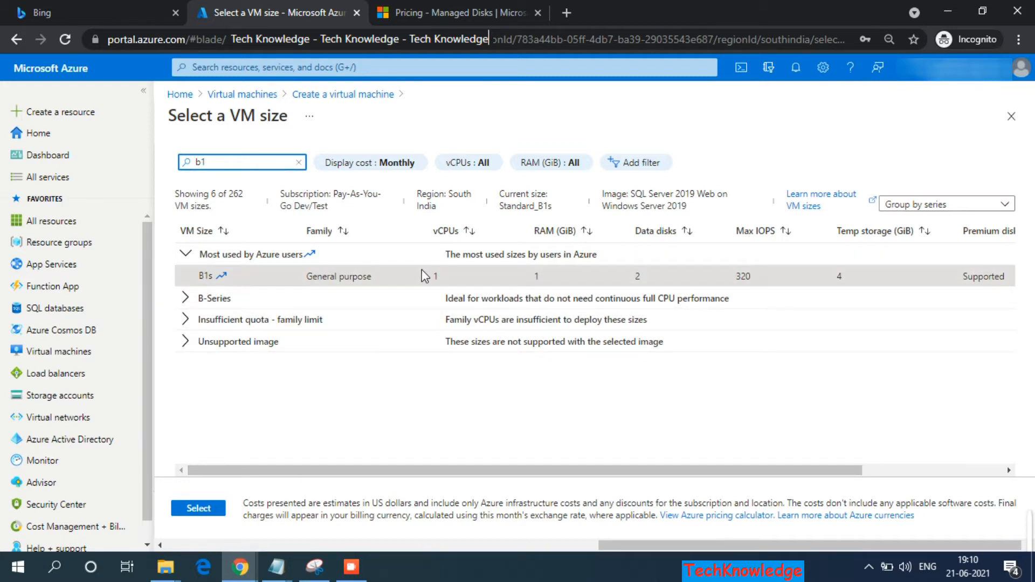
left_click_drag(594, 468, 736, 483)
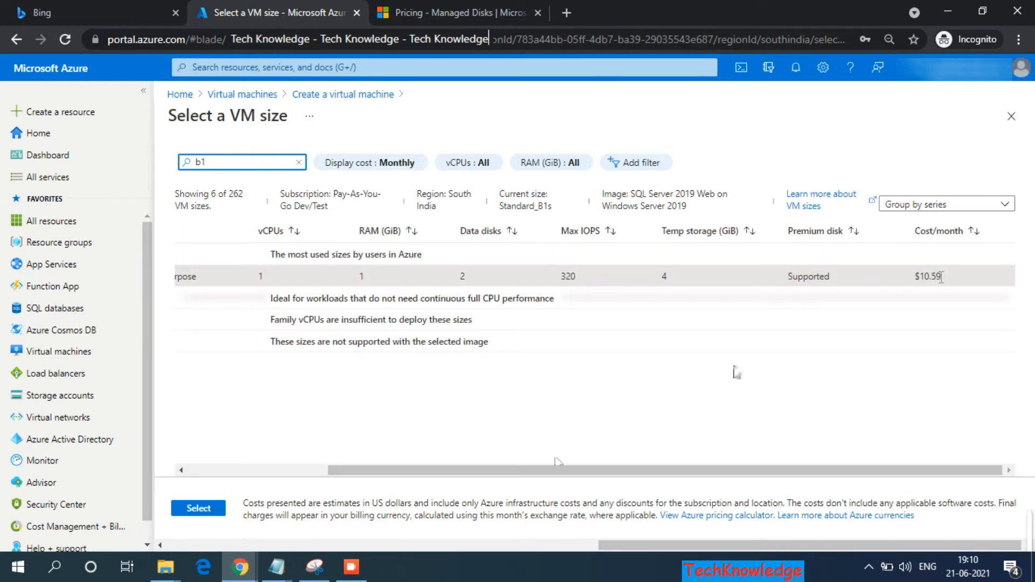
left_click_drag(464, 471, 328, 475)
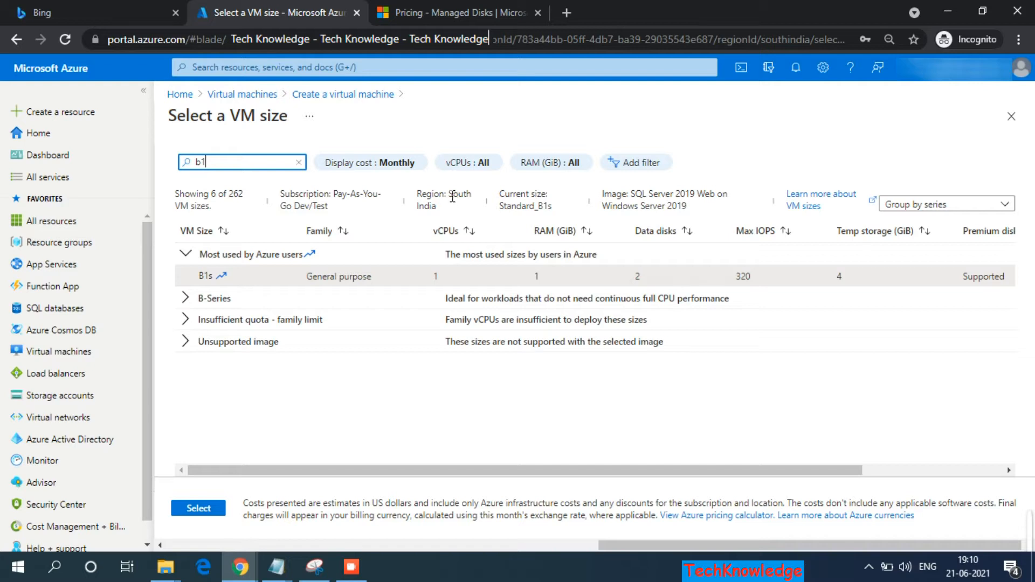
left_click_drag(620, 474, 652, 477)
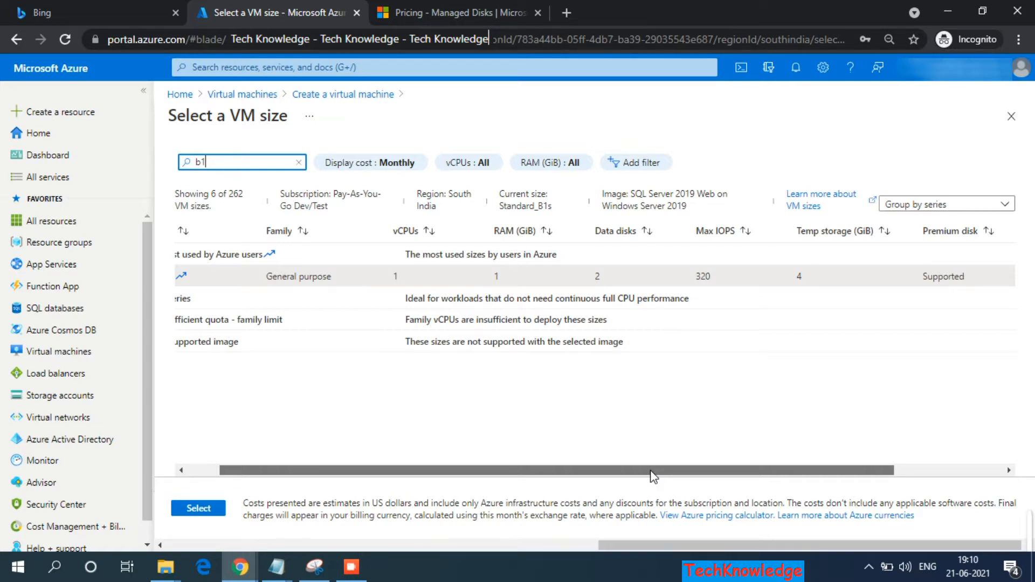
left_click_drag(653, 476, 557, 469)
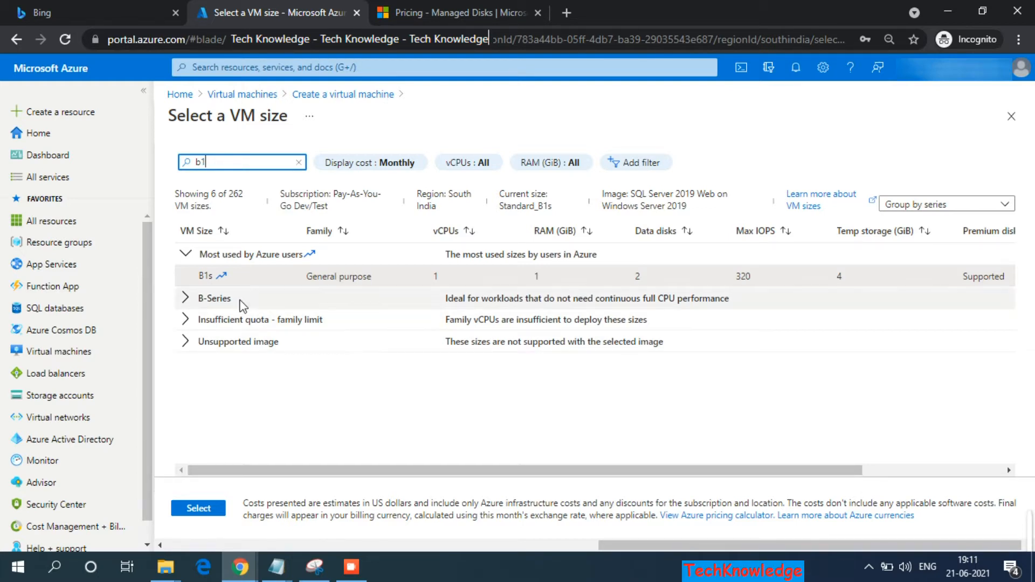
left_click(210, 276)
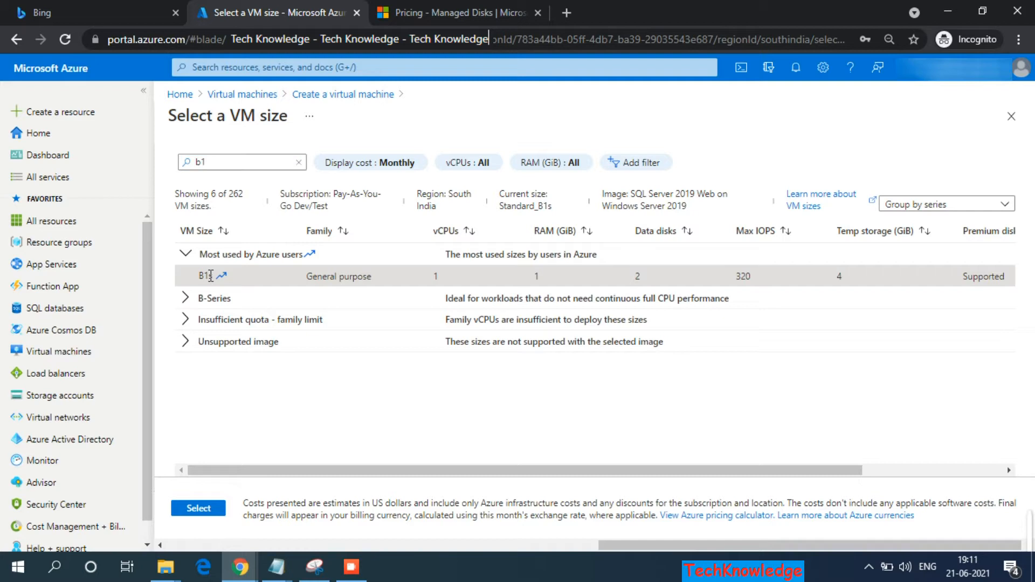
left_click(193, 511)
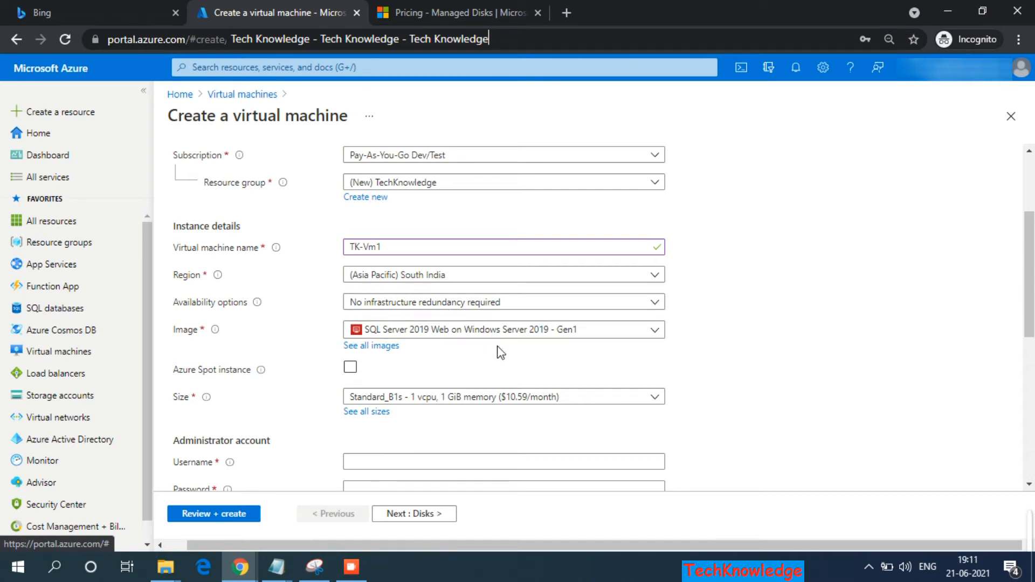
Step: Set the administrator account's username to tkuser1
left_click_drag(1030, 315, 1031, 396)
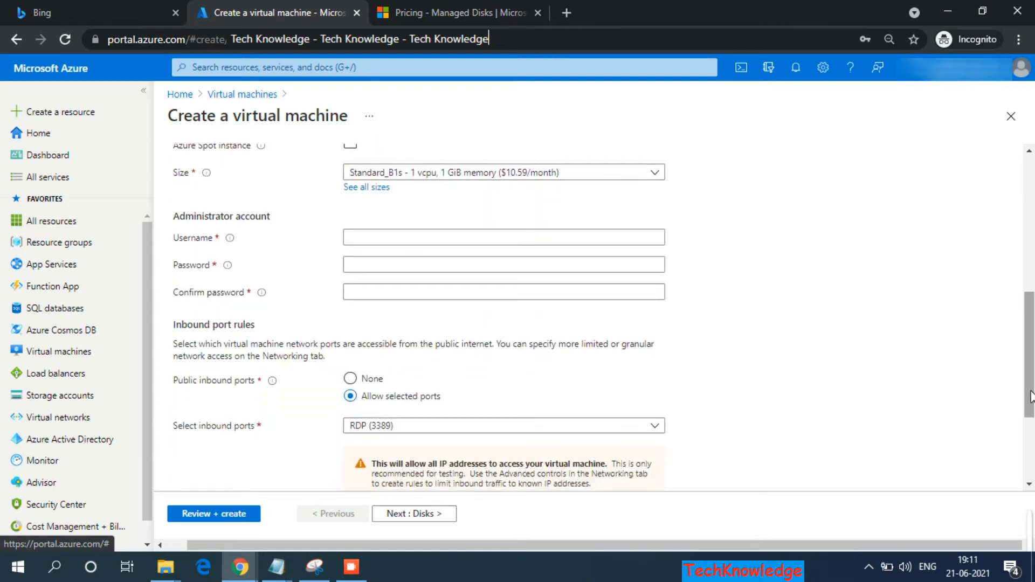
left_click(415, 238)
type("t")
key("BackSpace")
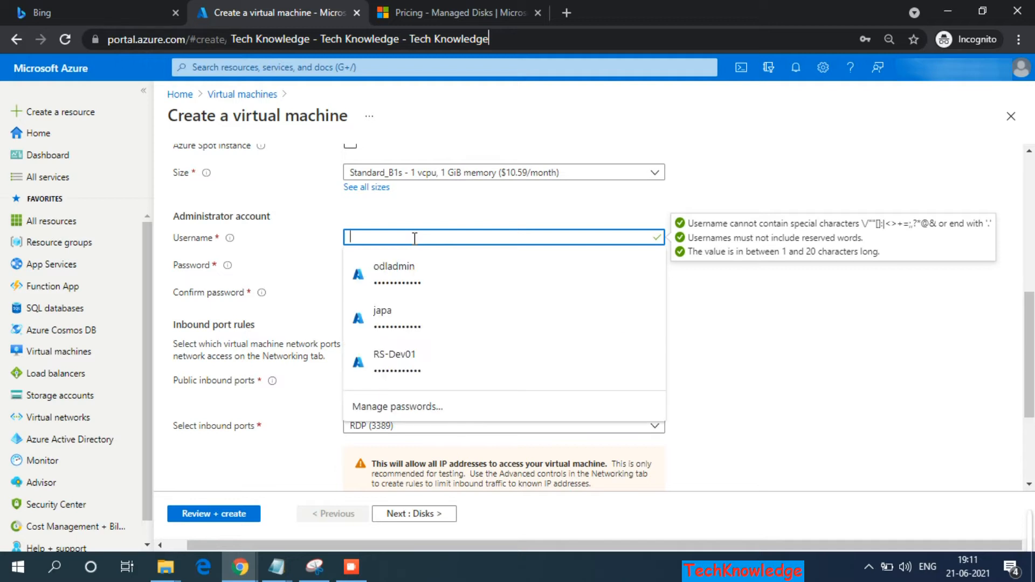
type("t")
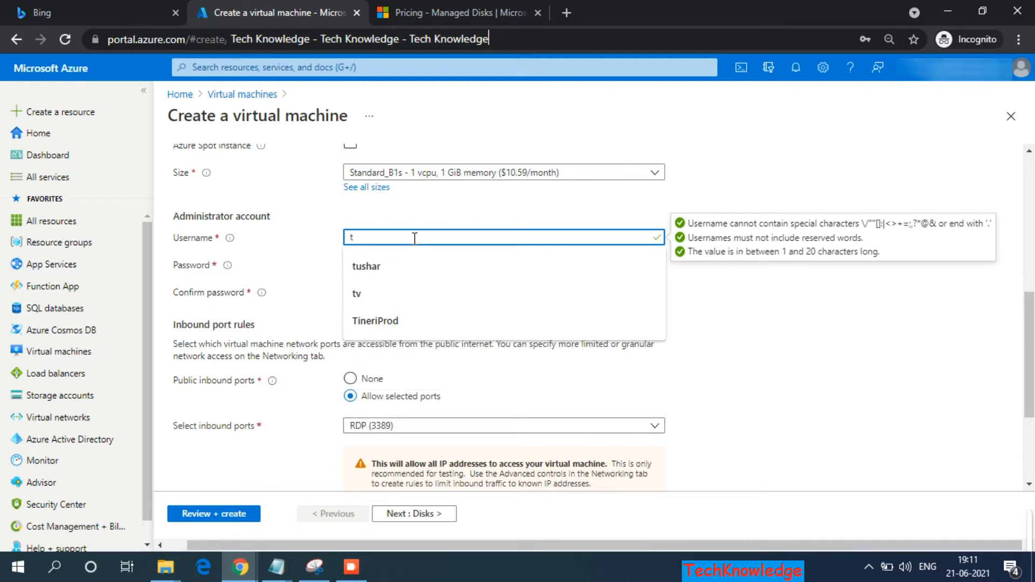
type("kuser1")
key("Tab")
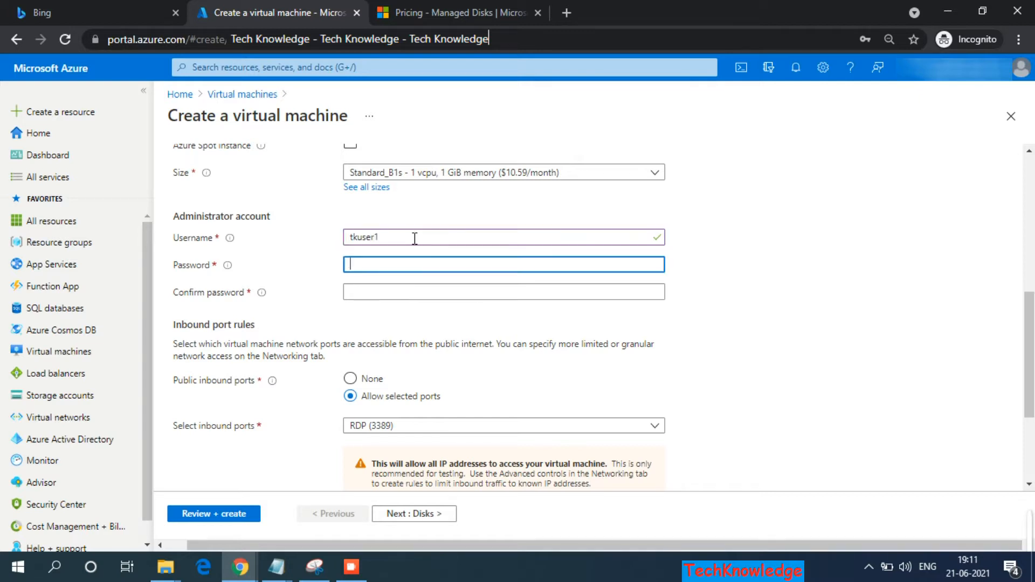
Step: Enter the administrator account password and repeat it in the confirmation field
type("•••••")
key("ctrl+a")
type("•••••••")
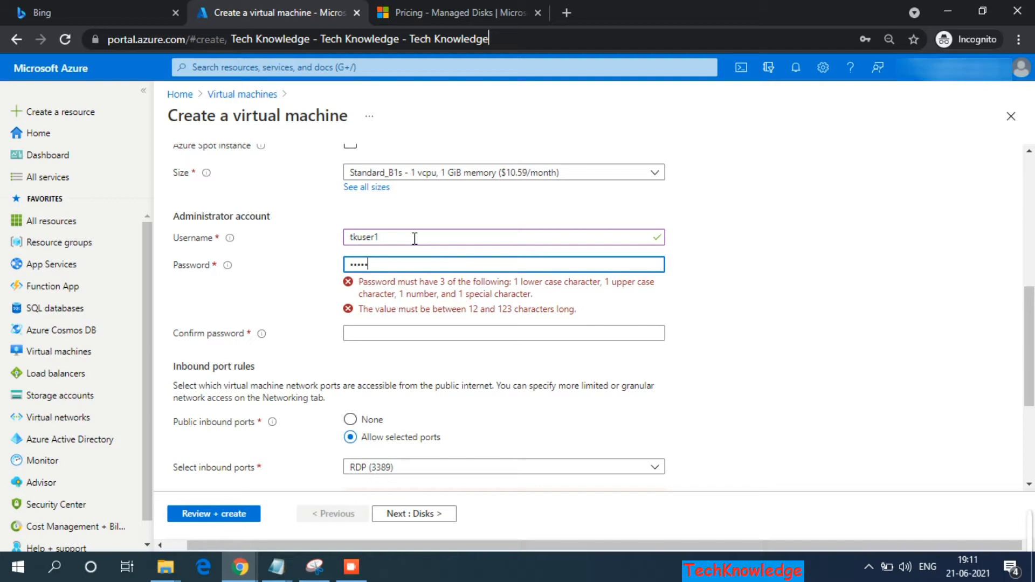
key("ctrl+a")
key("BackSpace")
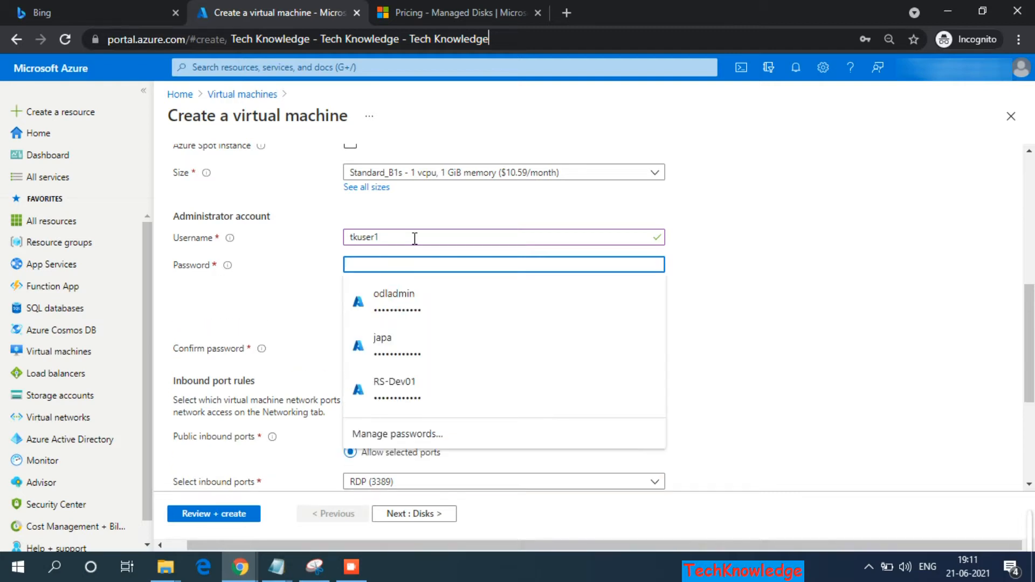
type("••••••••••••")
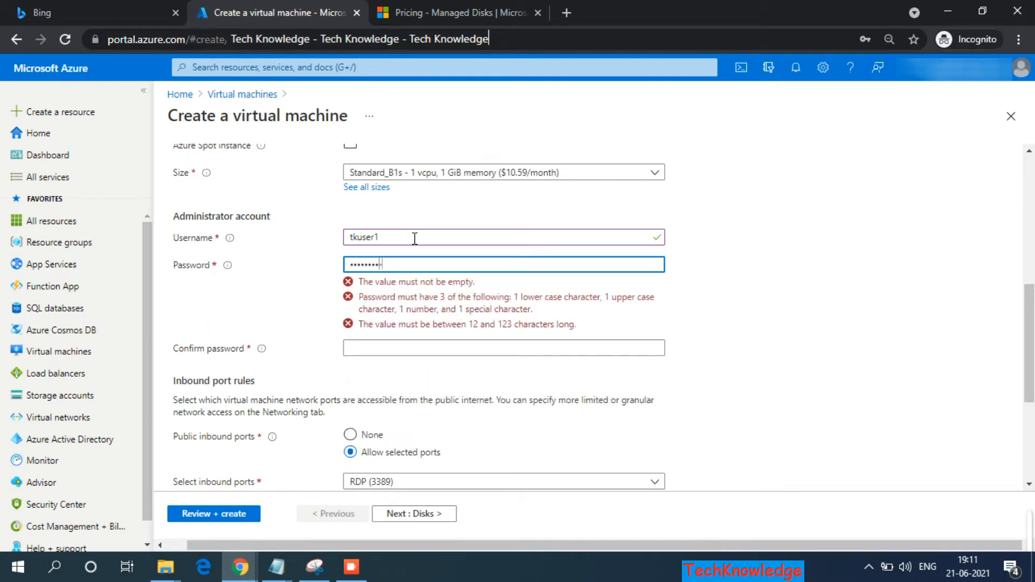
key("Tab")
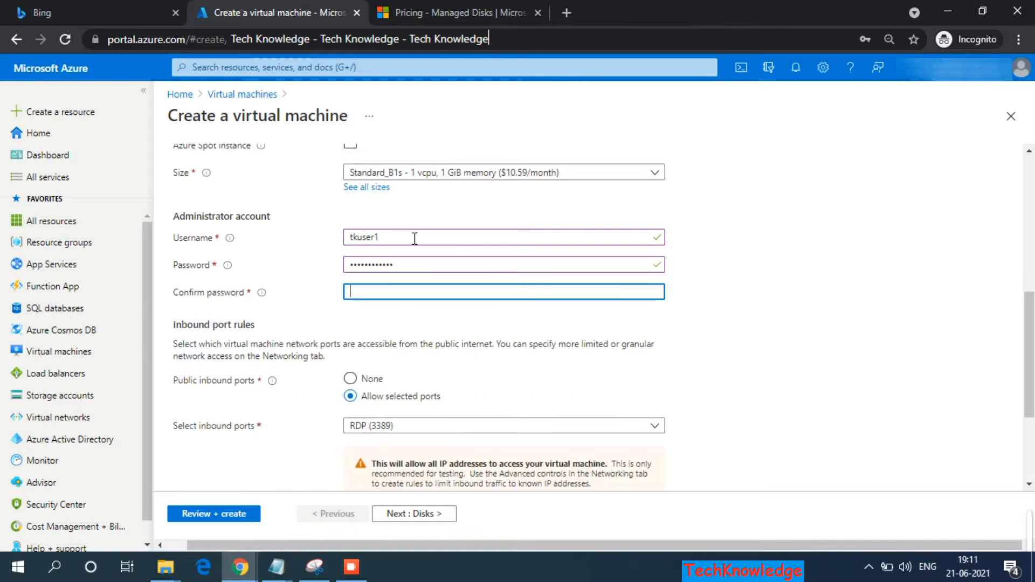
type("••••••••••••")
key("ctrl+a")
key("Tab")
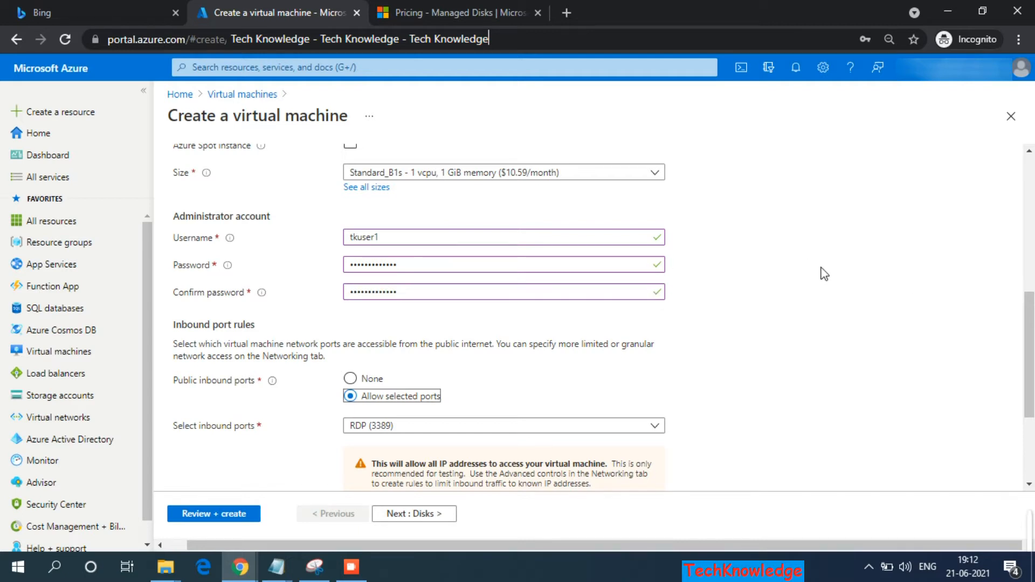
Step: Add HTTPS (443) and HTTP (80) to the allowed public inbound ports alongside RDP (3389)
left_click_drag(1031, 357, 1033, 394)
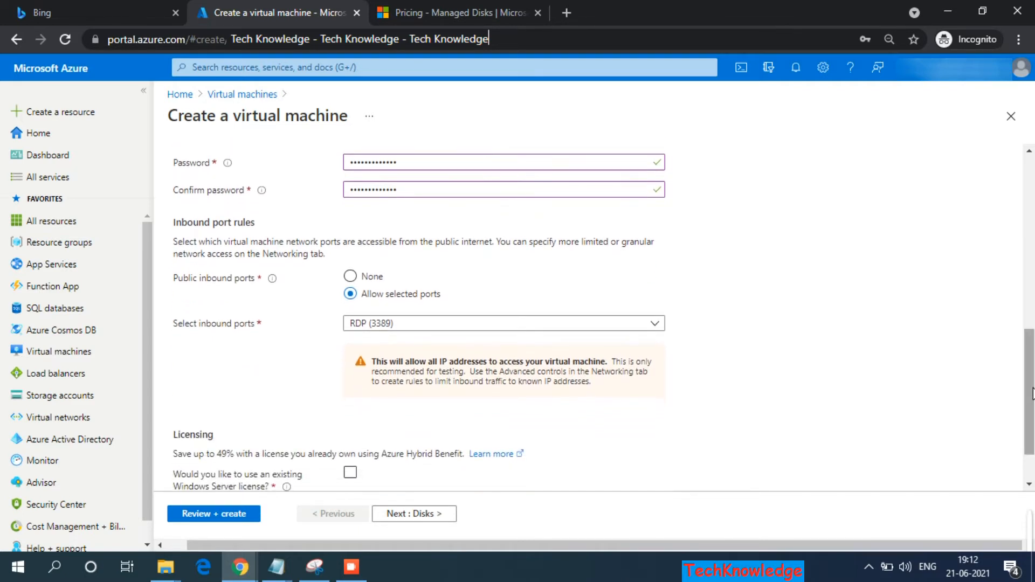
left_click(402, 325)
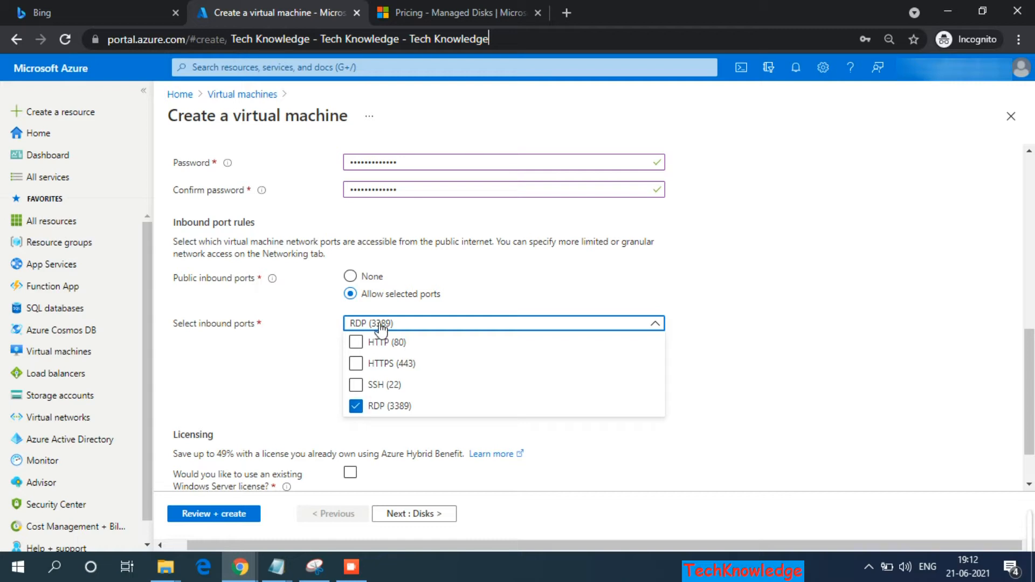
left_click(357, 366)
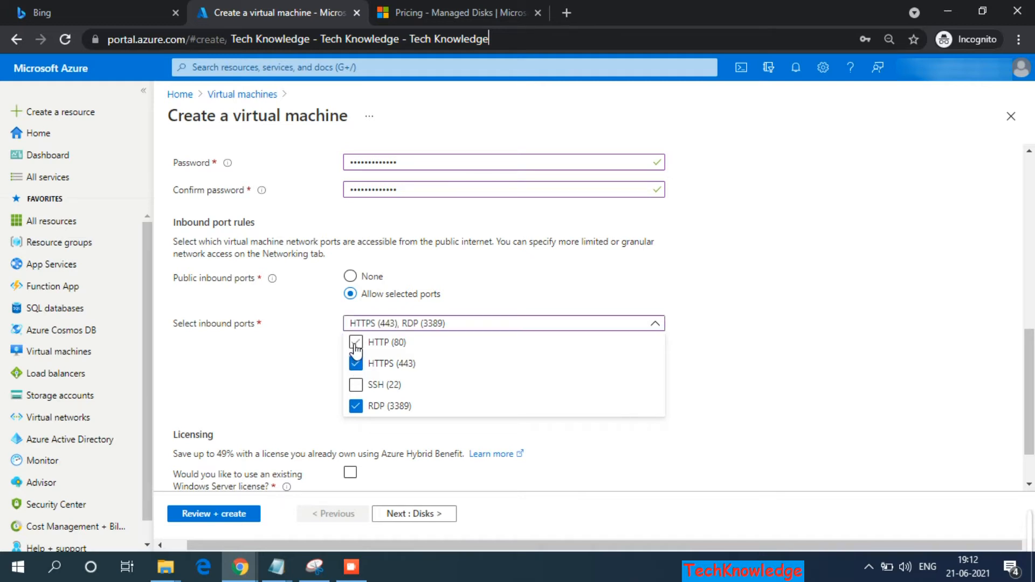
left_click(356, 345)
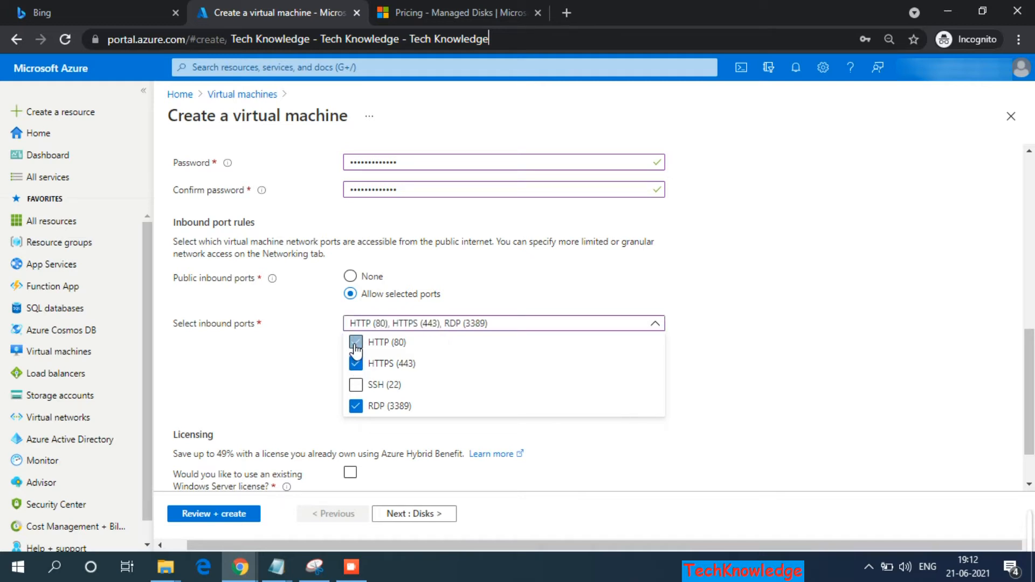
left_click(269, 366)
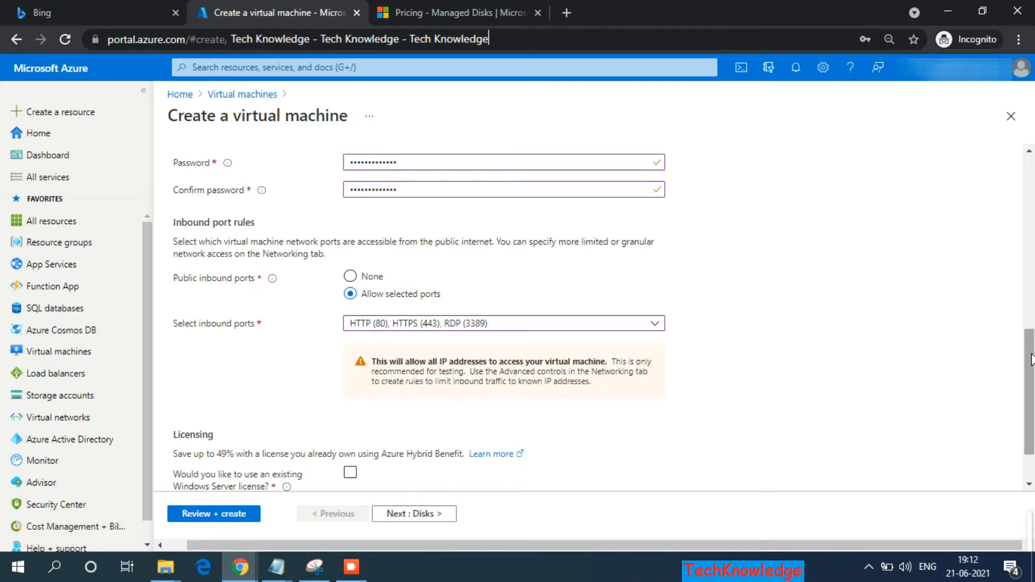
Step: Proceed to the disk settings and set the OS disk type to Standard HDD (locally-redundant storage)
scroll(1030, 402, "down", 1)
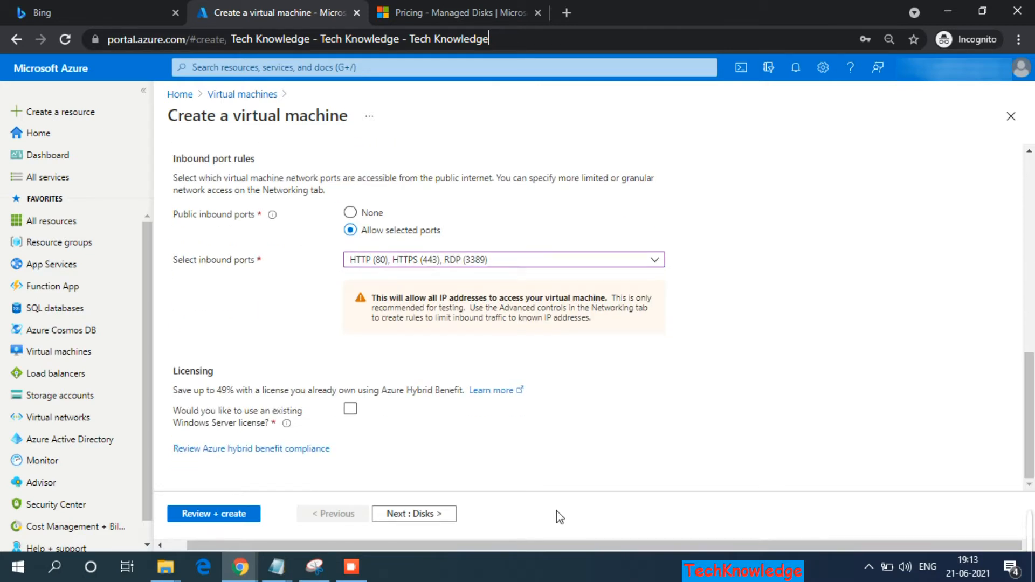
left_click(415, 518)
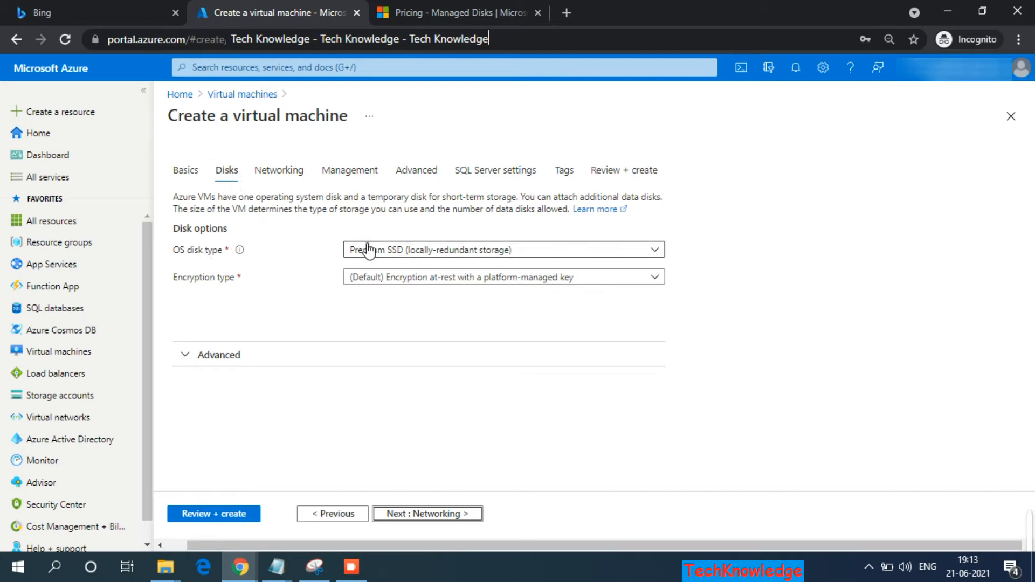
left_click(425, 253)
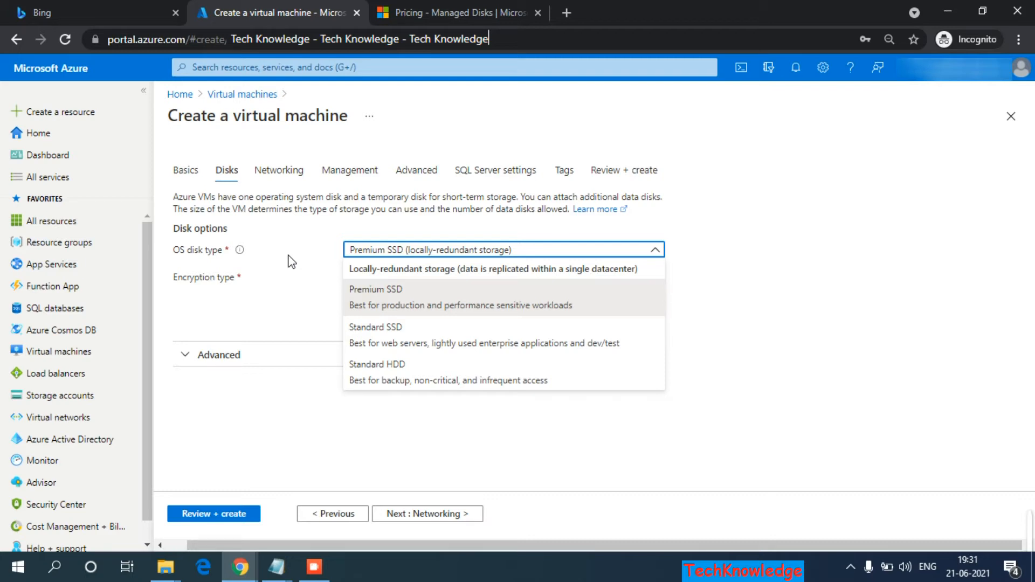
left_click(289, 257)
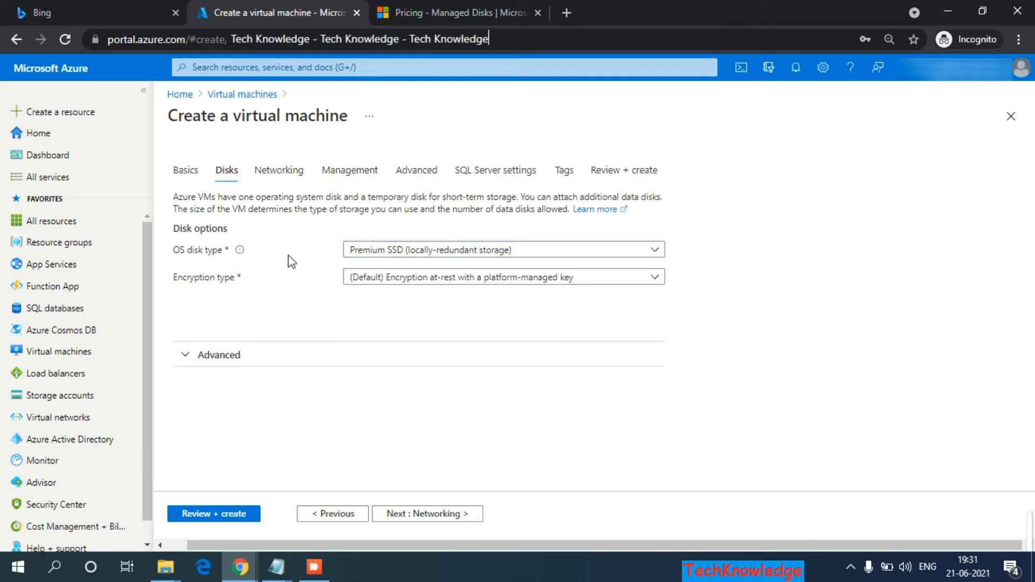
left_click(410, 251)
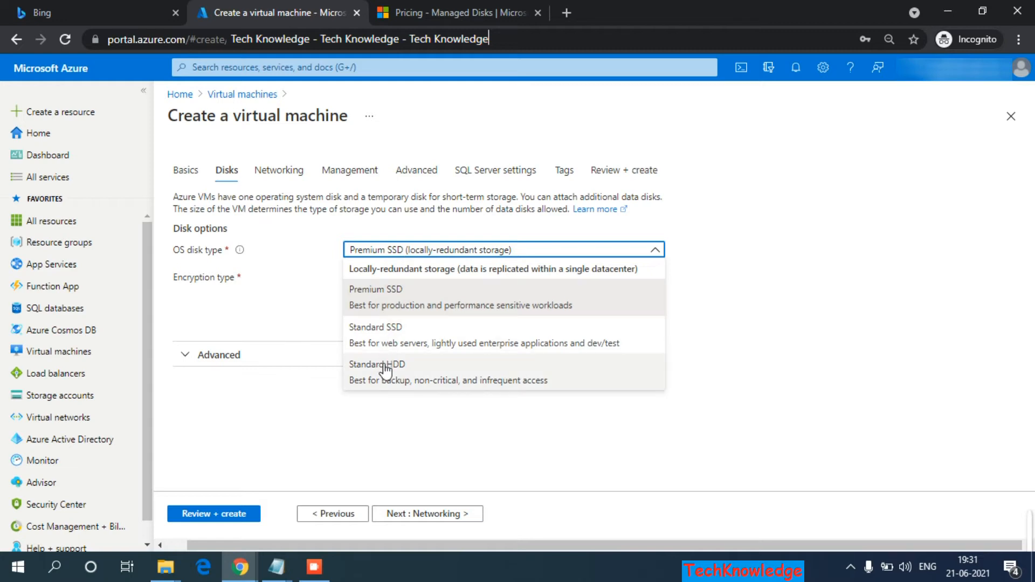
left_click(395, 378)
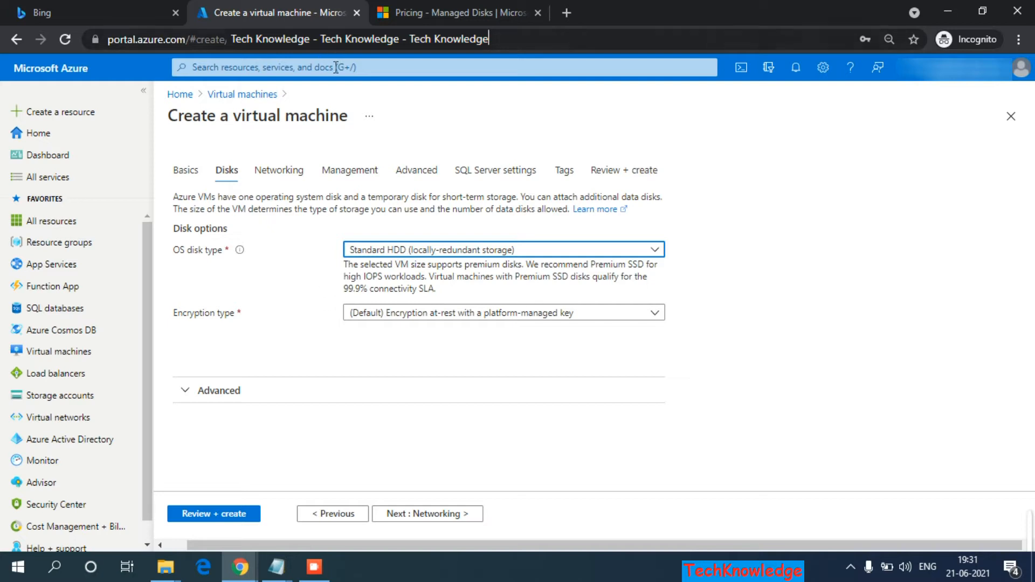
Step: Switch to the Managed Disks pricing page and examine the monthly prices of Premium SSD disks by size
left_click(429, 11)
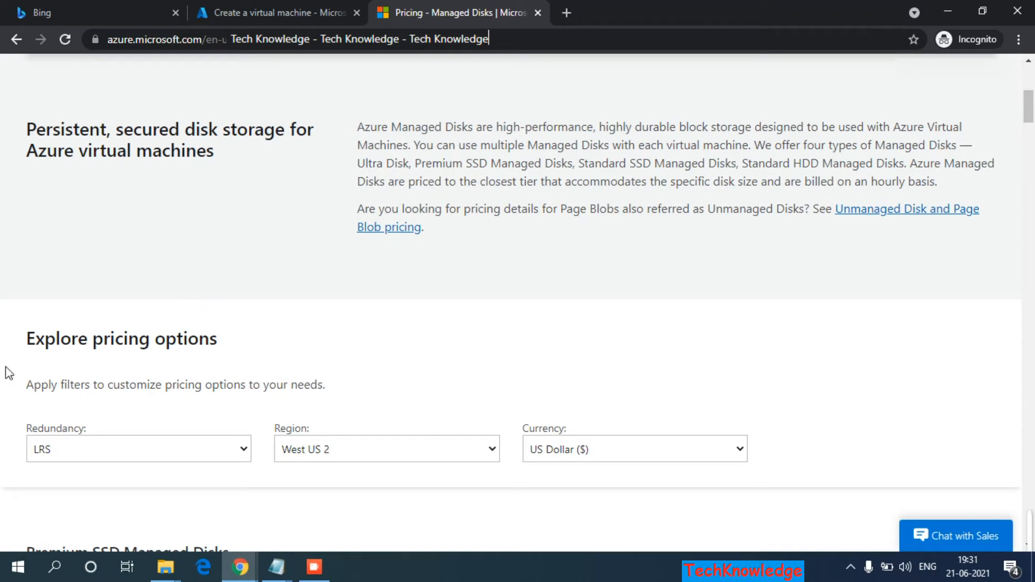
scroll(2, 383, "up", 7)
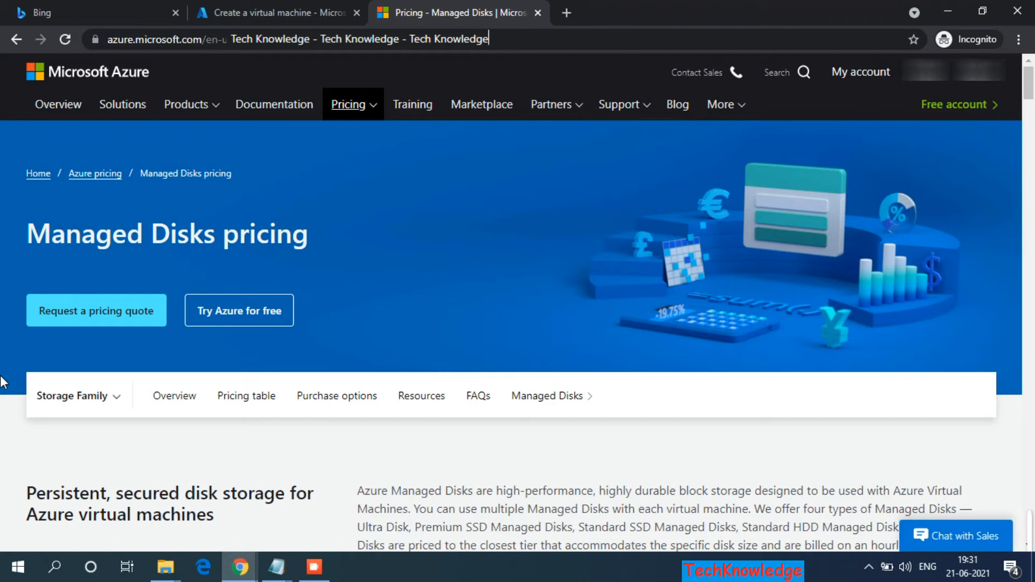
scroll(2, 383, "down", 15)
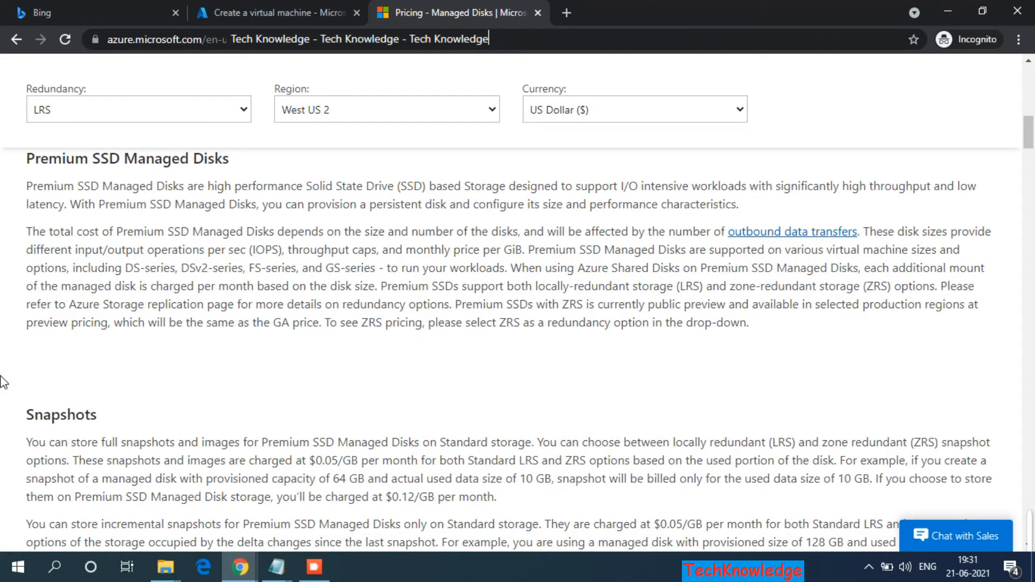
scroll(2, 383, "down", 7)
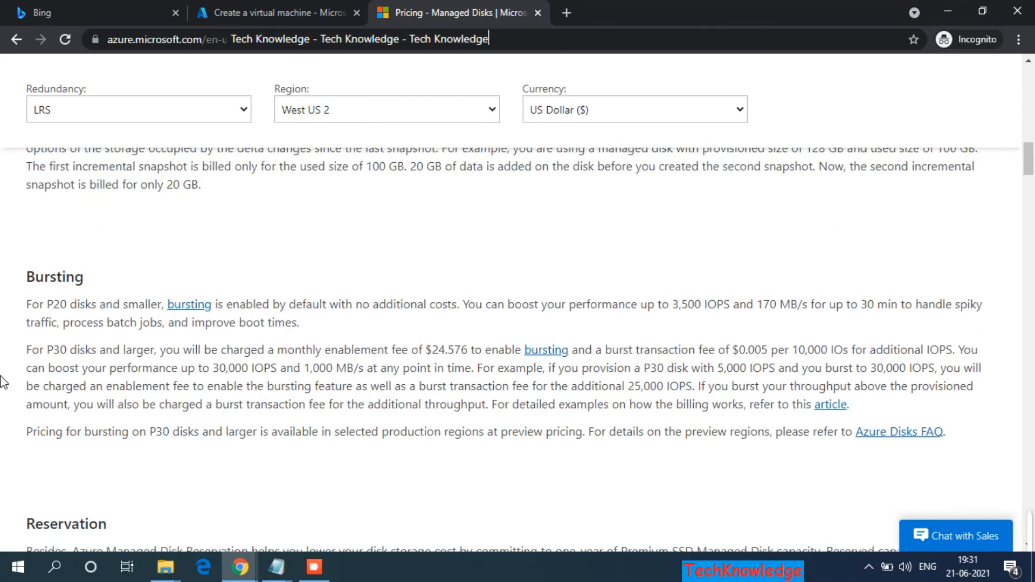
scroll(3, 383, "down", 10)
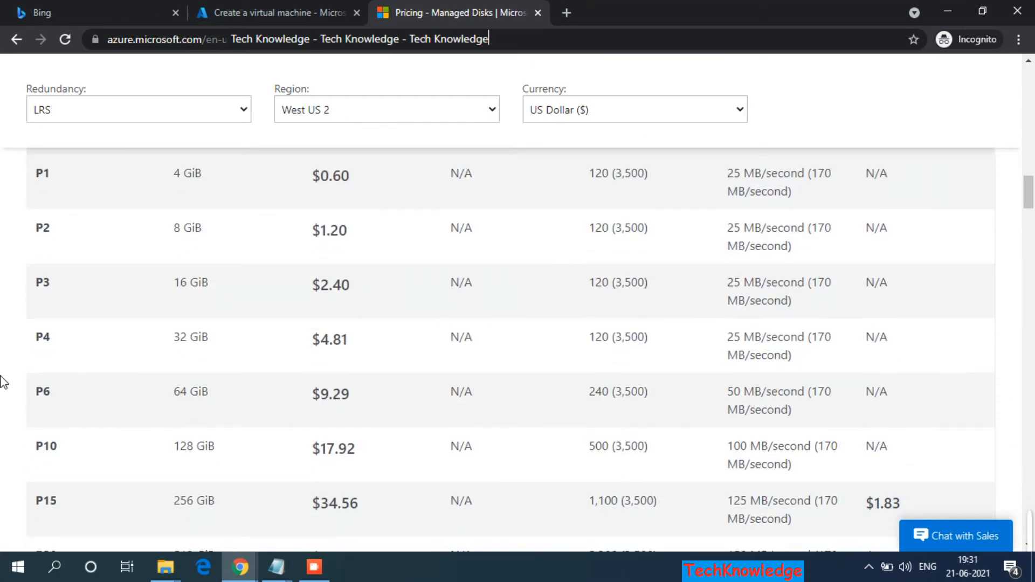
scroll(3, 383, "down", 1)
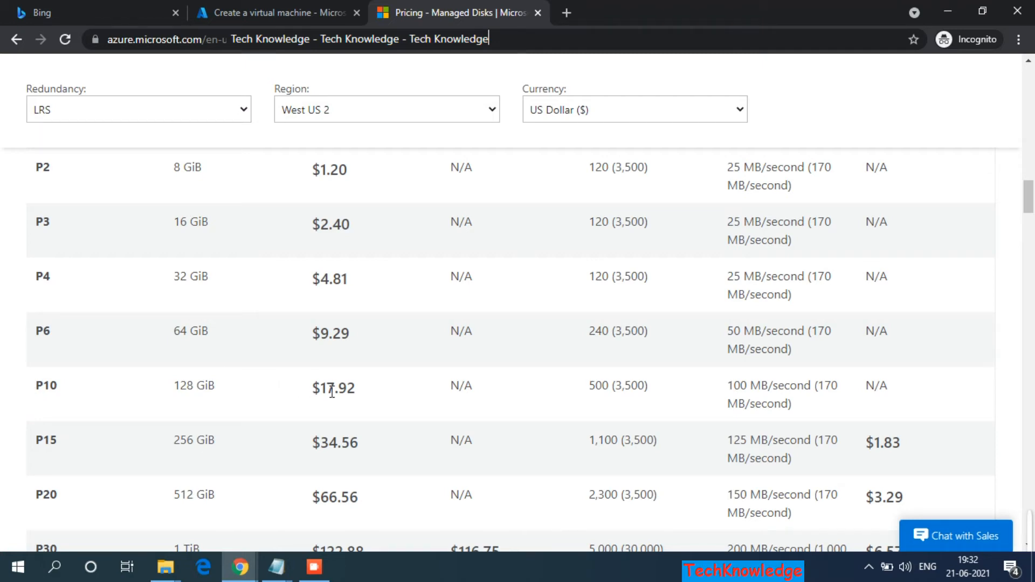
scroll(332, 392, "down", 8)
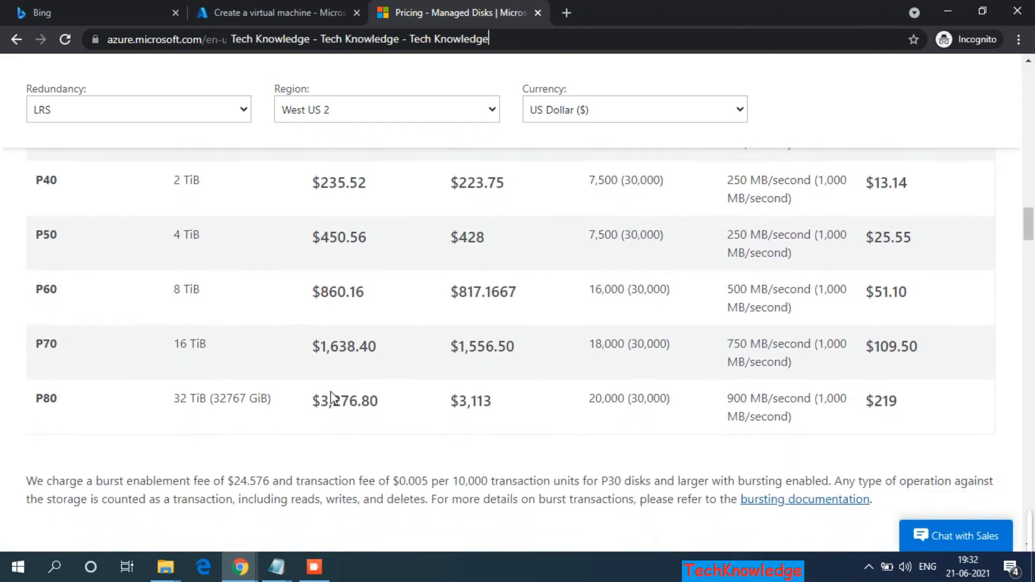
Step: Compare the monthly prices of Standard SSD and Standard HDD managed disks, particularly for the 128 GiB size
scroll(331, 392, "down", 10)
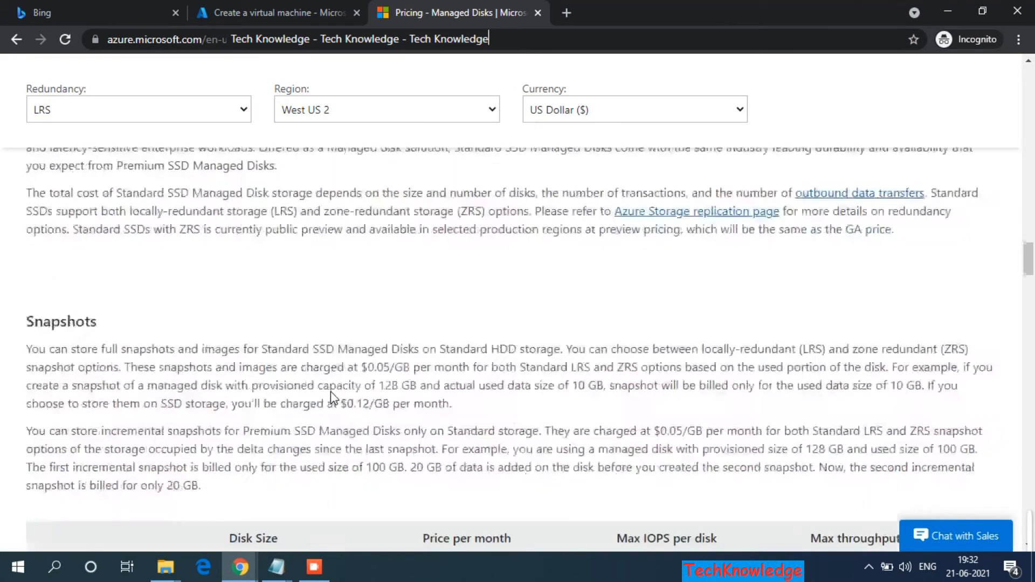
scroll(332, 392, "down", 5)
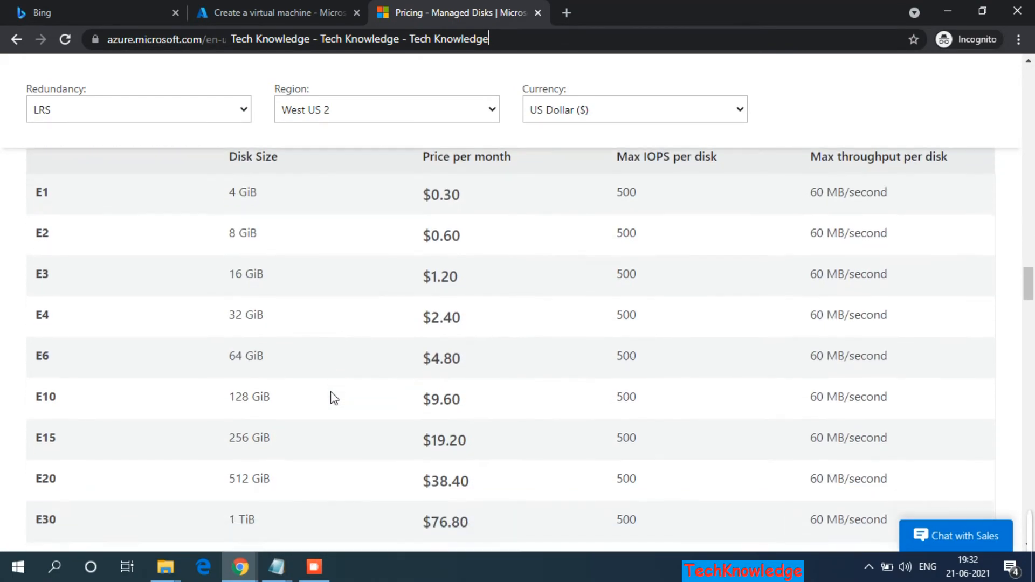
scroll(331, 392, "down", 1)
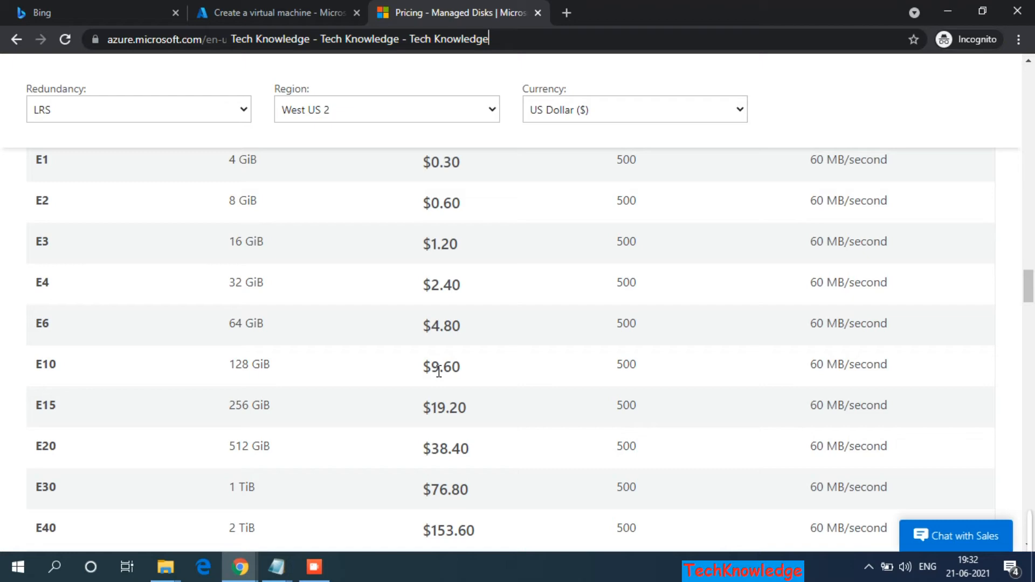
scroll(439, 371, "down", 10)
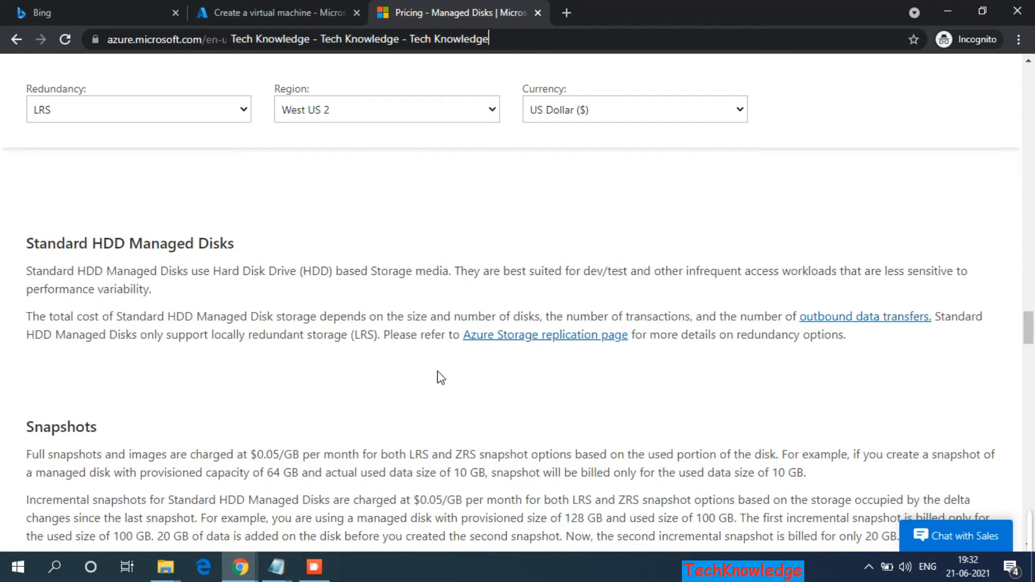
scroll(441, 377, "down", 8)
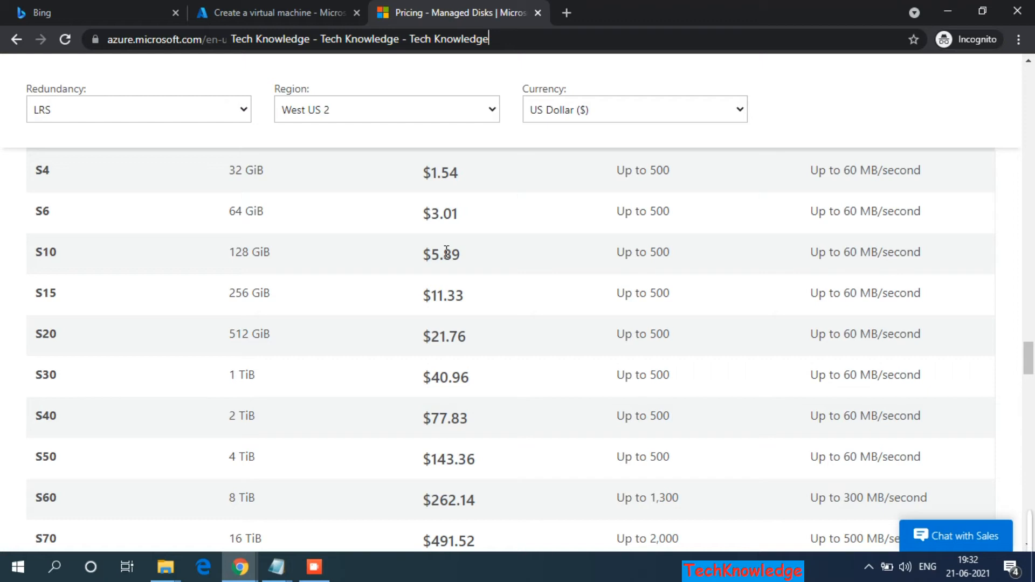
left_click_drag(415, 254, 451, 254)
left_click(2, 322)
scroll(1, 323, "up", 5)
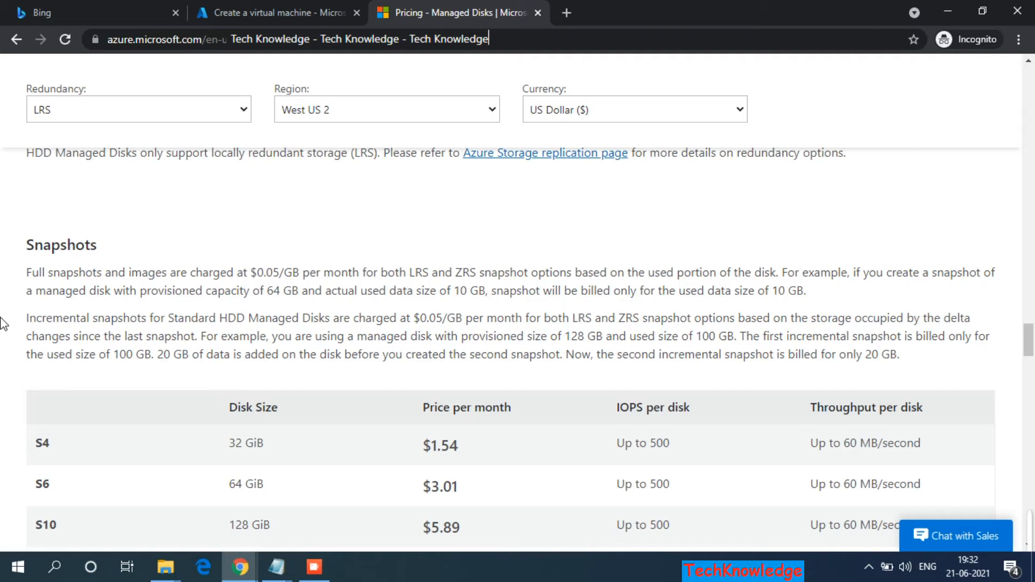
Step: Return to the virtual machine form and check the available encryption types and the advanced disk options
left_click(255, 2)
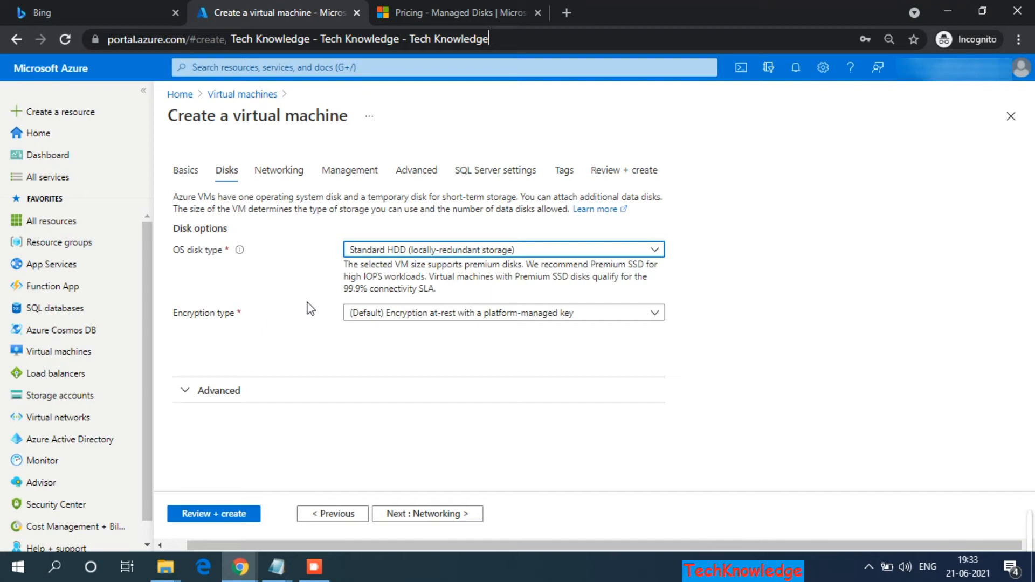
left_click(458, 317)
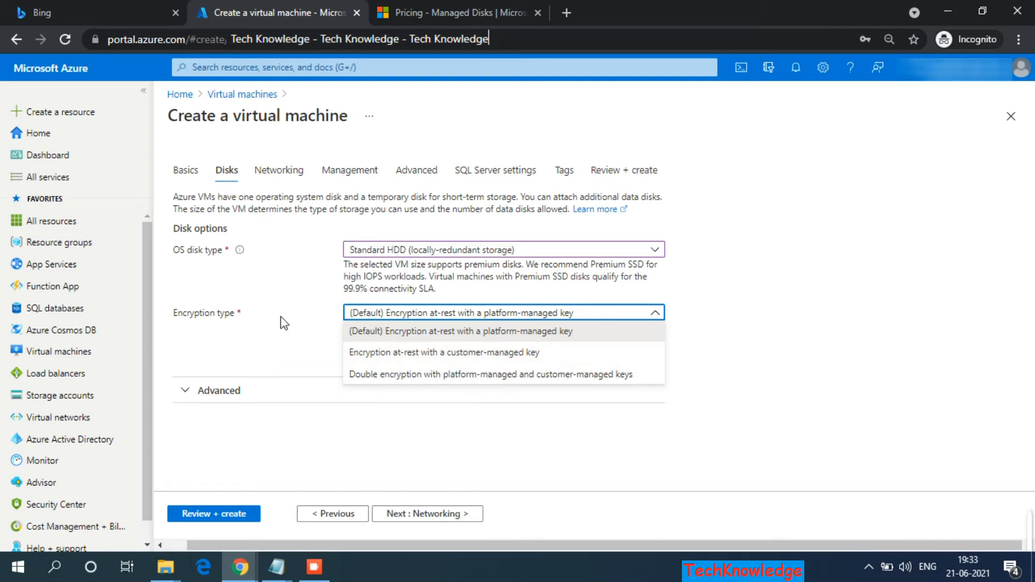
left_click(310, 337)
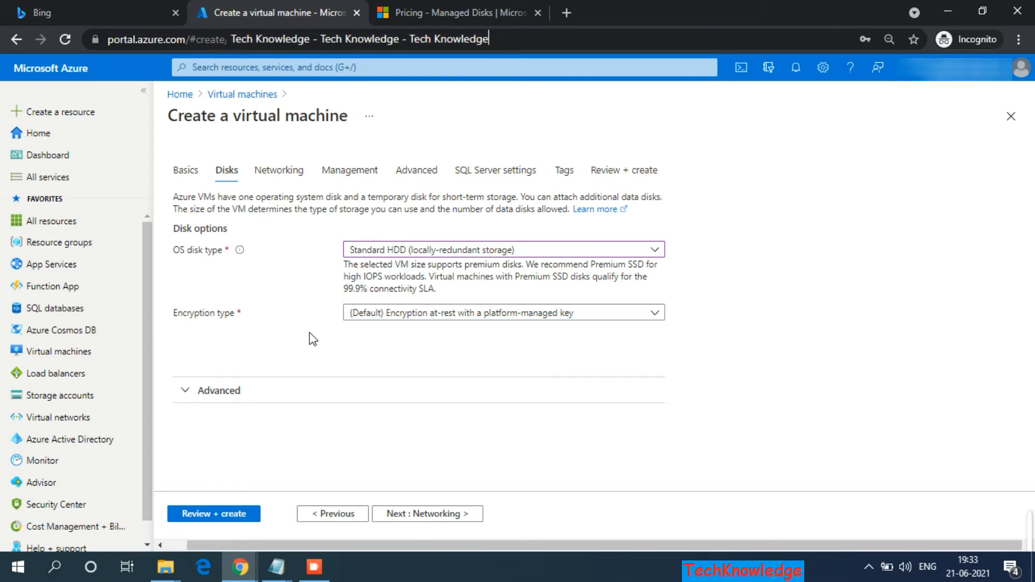
left_click(243, 396)
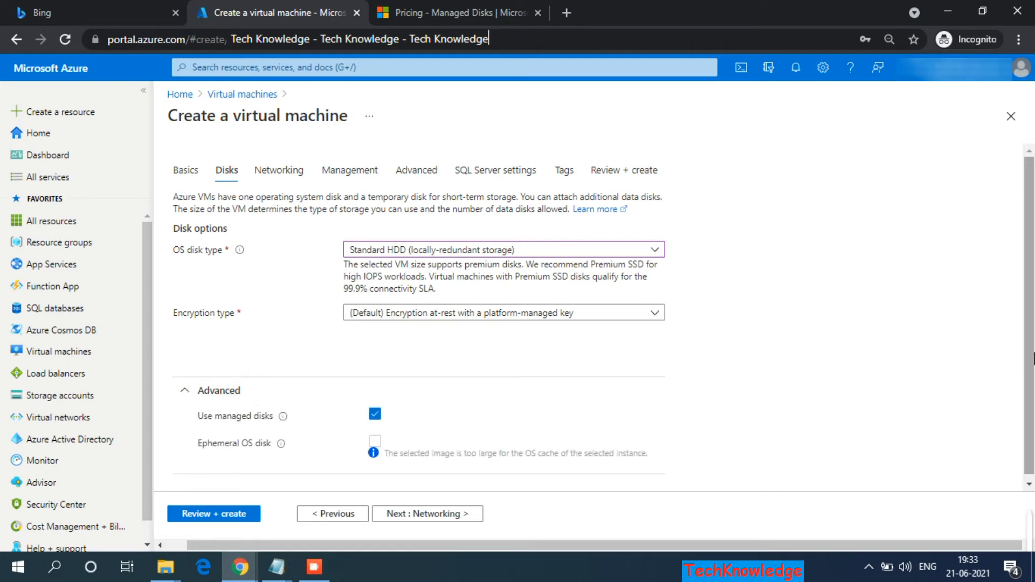
left_click_drag(1030, 358, 1020, 413)
left_click(219, 389)
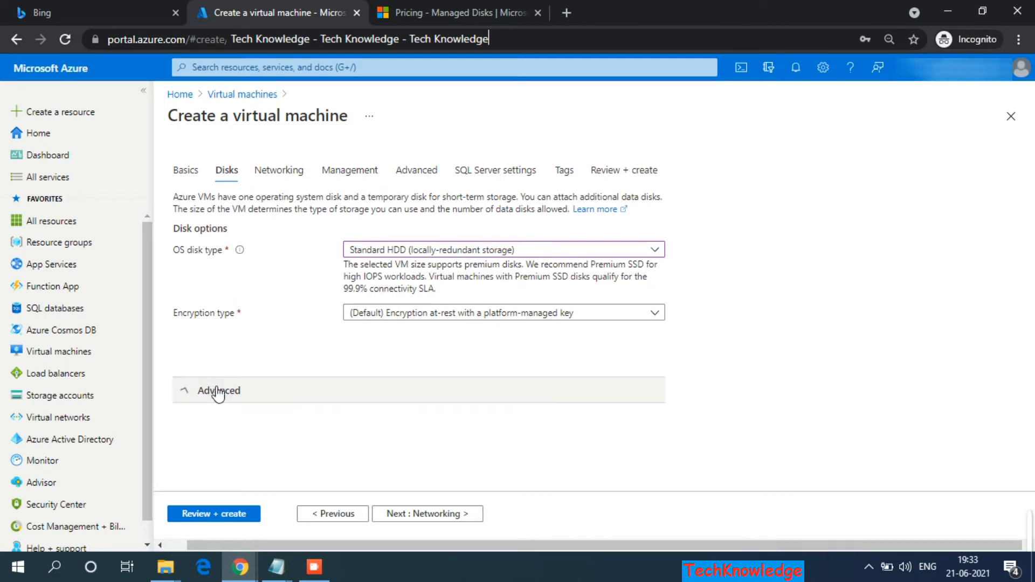
Step: Proceed to the networking settings and review the virtual network, public IP, inbound ports and load balancing options
left_click(419, 515)
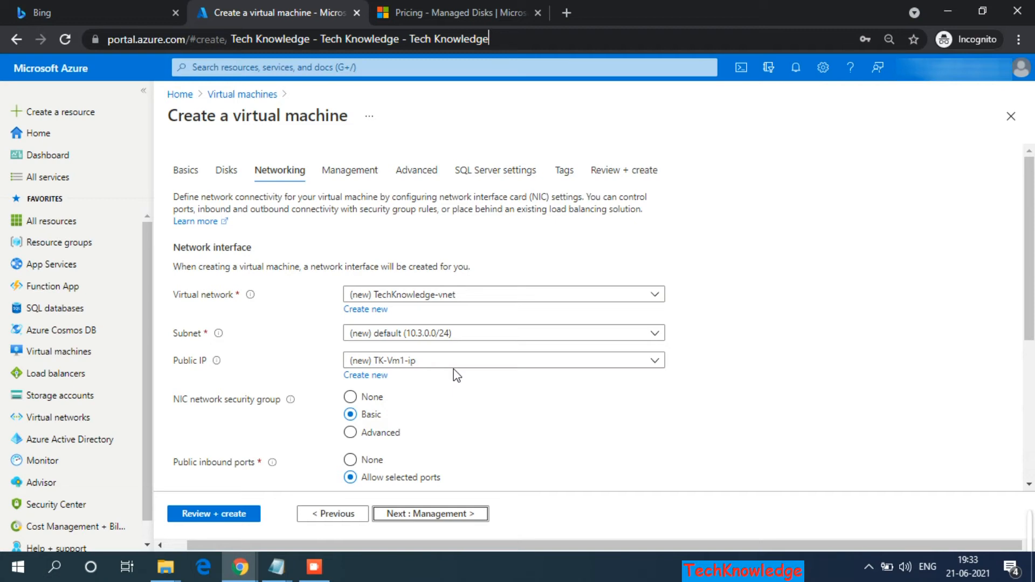
left_click_drag(1032, 317, 1032, 384)
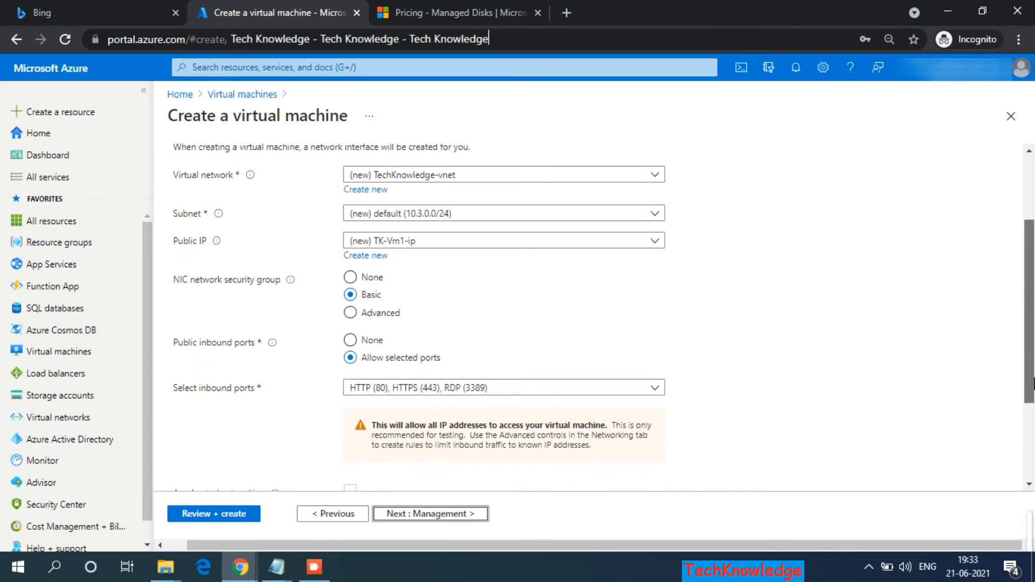
left_click_drag(1033, 384, 1032, 477)
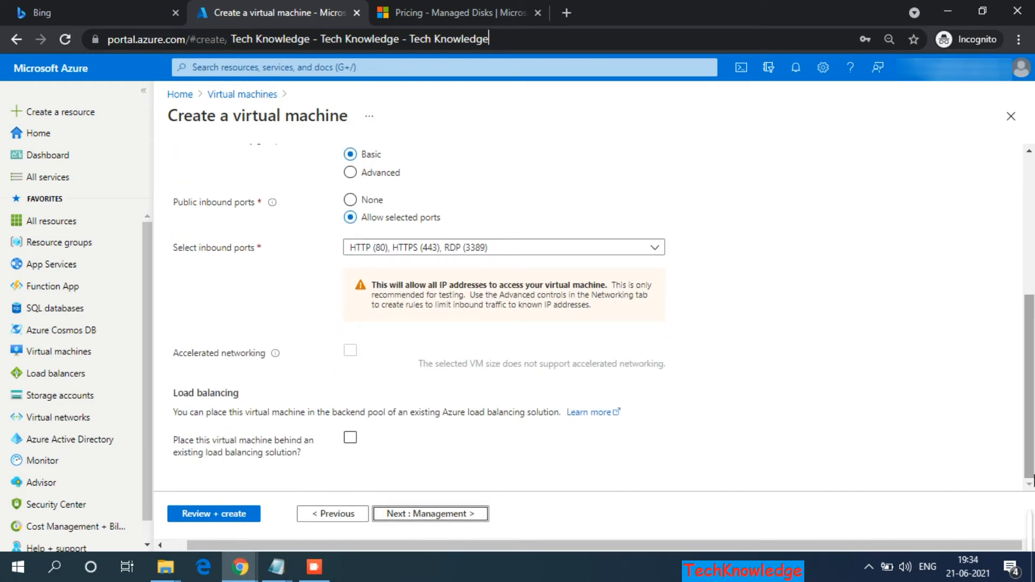
Step: Proceed to the management settings, disable boot diagnostics and set the patch orchestration option to Manual updates
left_click(443, 521)
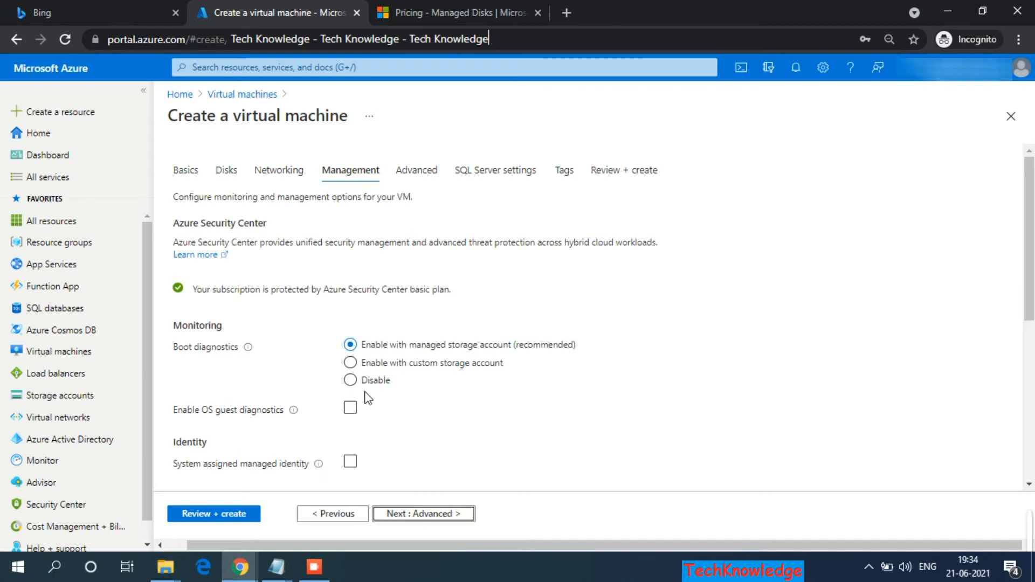
left_click(350, 380)
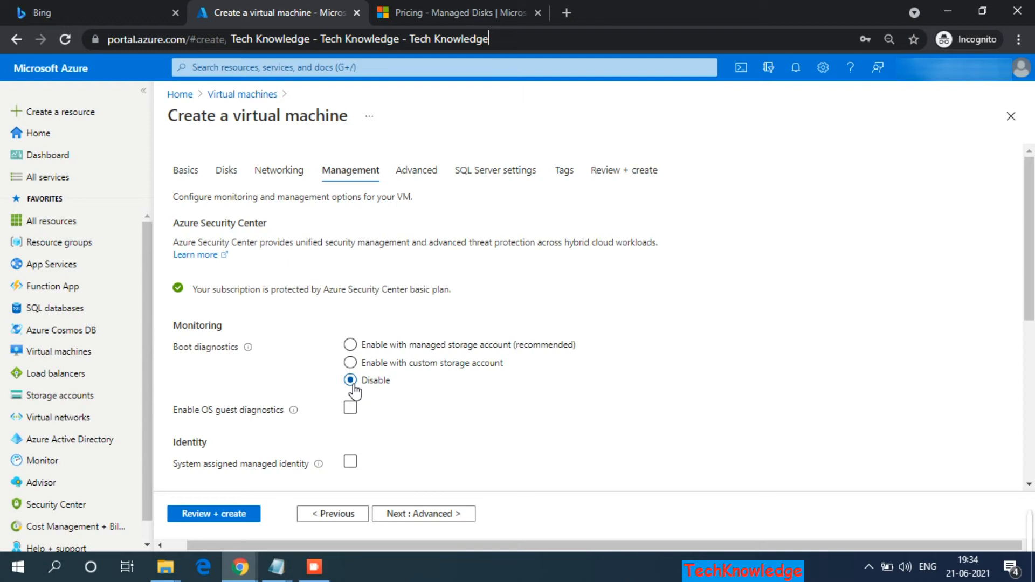
scroll(1029, 369, "down", 2)
left_click_drag(1030, 369, 1027, 462)
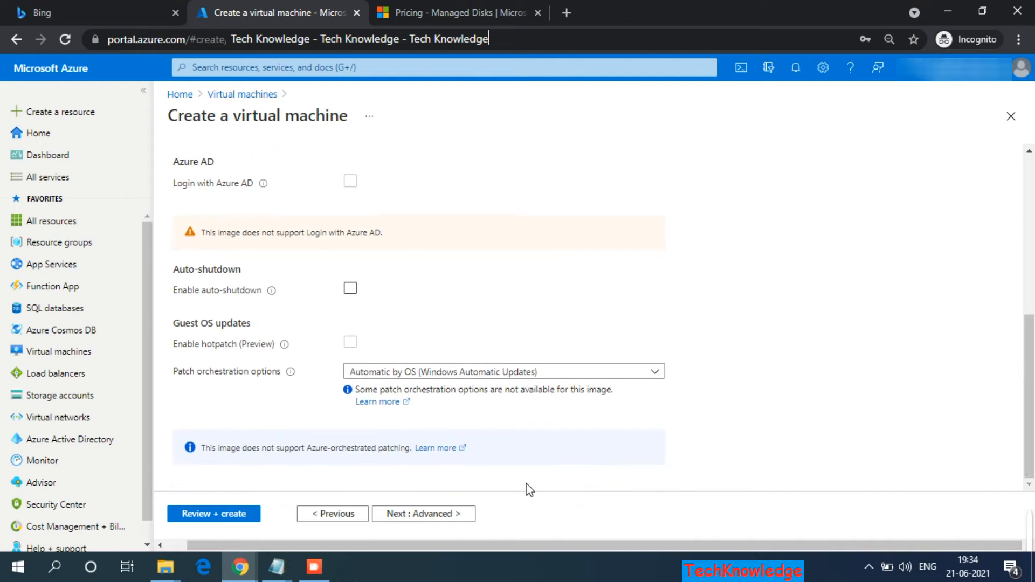
left_click(426, 379)
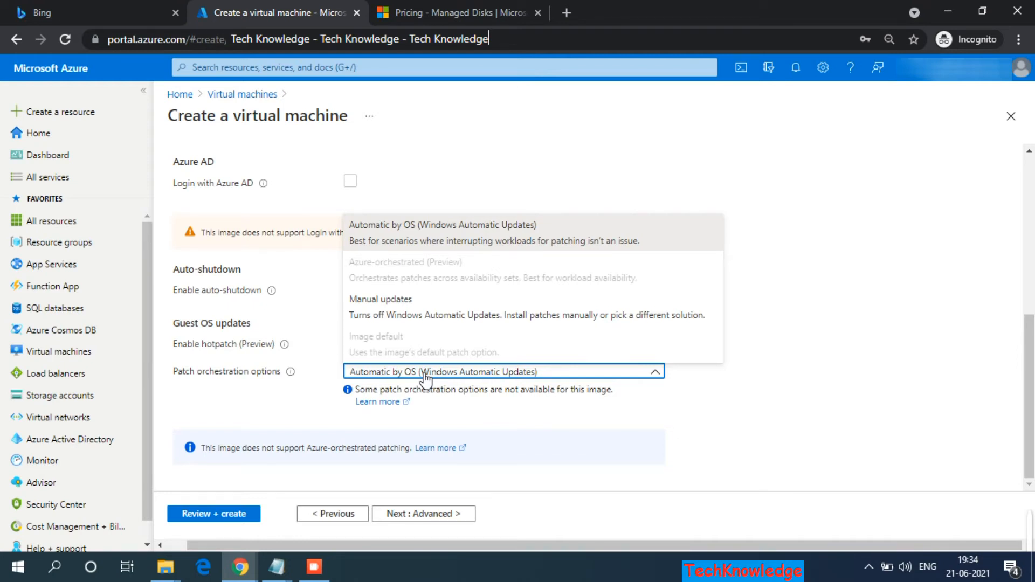
left_click(399, 318)
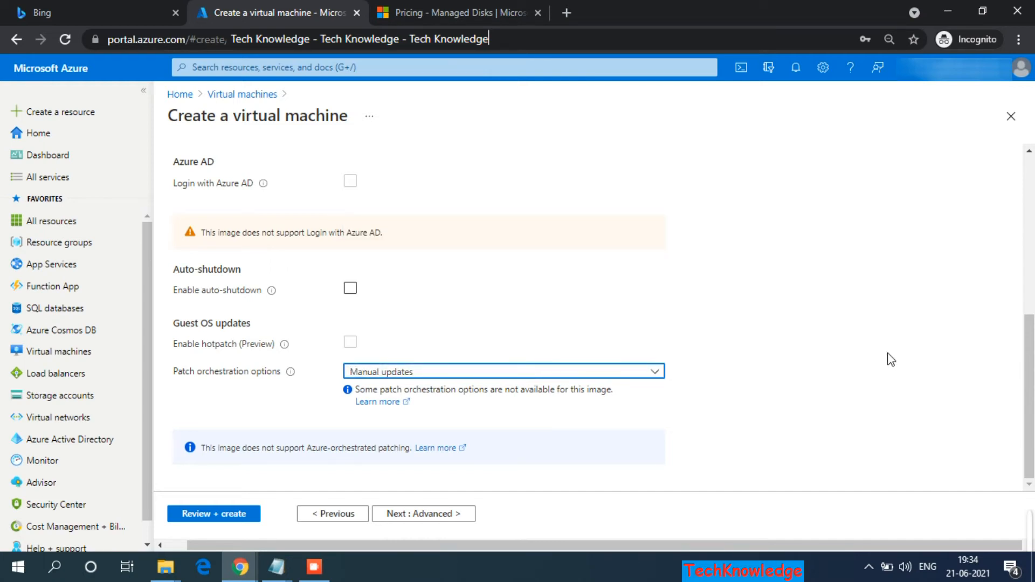
Step: Continue past the advanced settings to the SQL Server settings and enable SQL Authentication
left_click(463, 522)
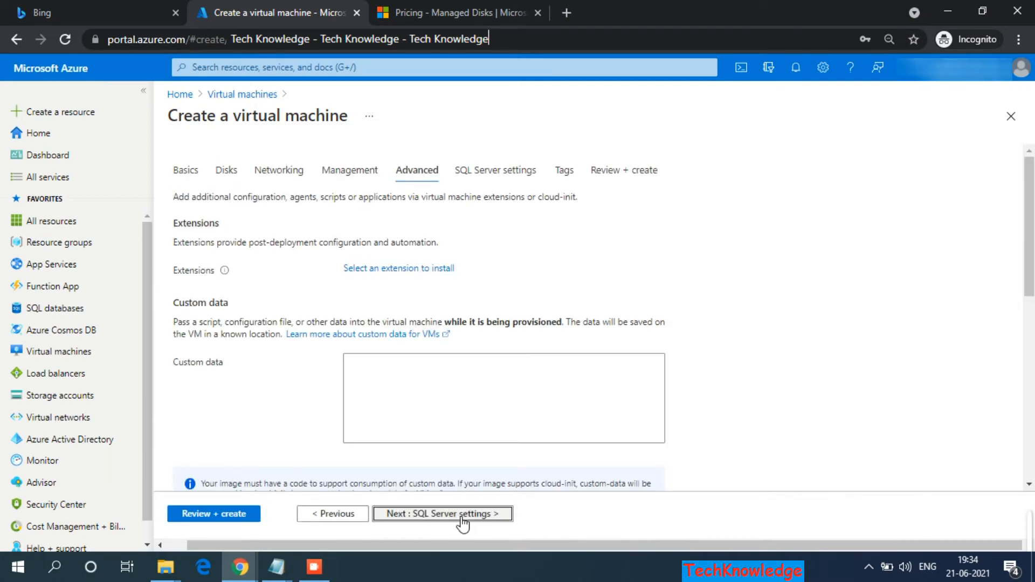
left_click(462, 522)
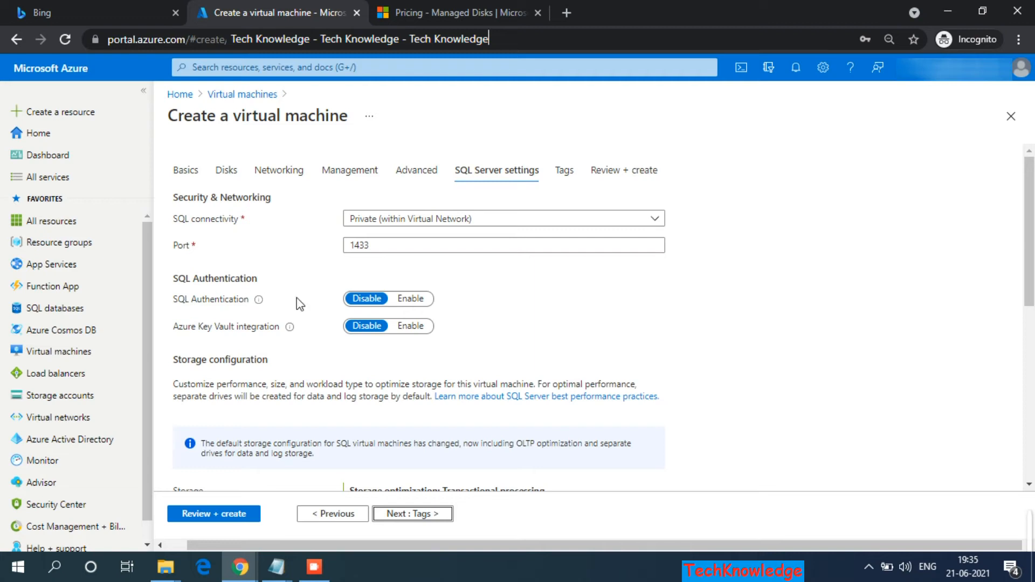
left_click(409, 299)
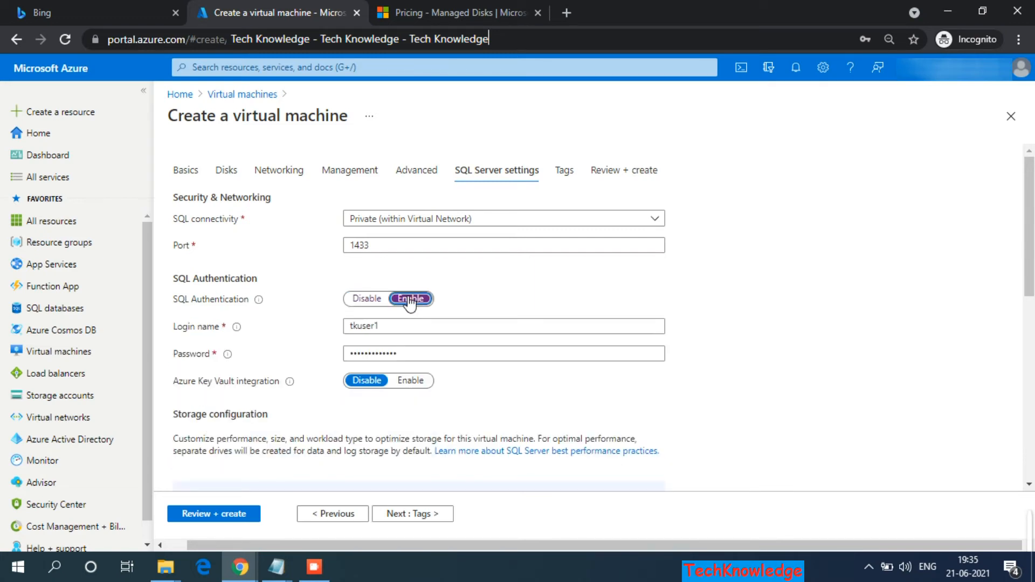
left_click_drag(407, 326, 348, 325)
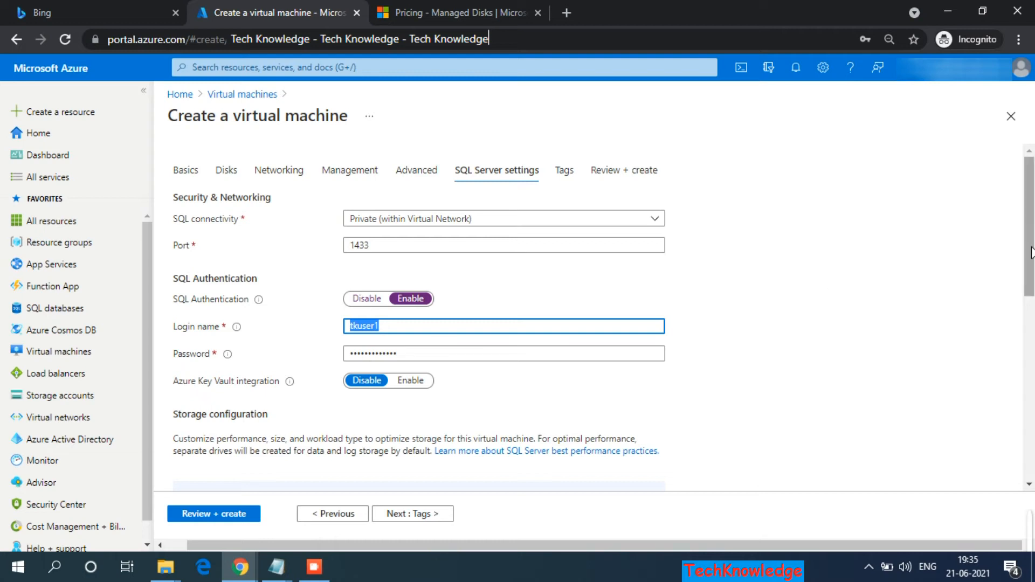
scroll(1032, 284, "down", 2)
left_click_drag(1032, 284, 1031, 377)
left_click_drag(1030, 377, 1016, 203)
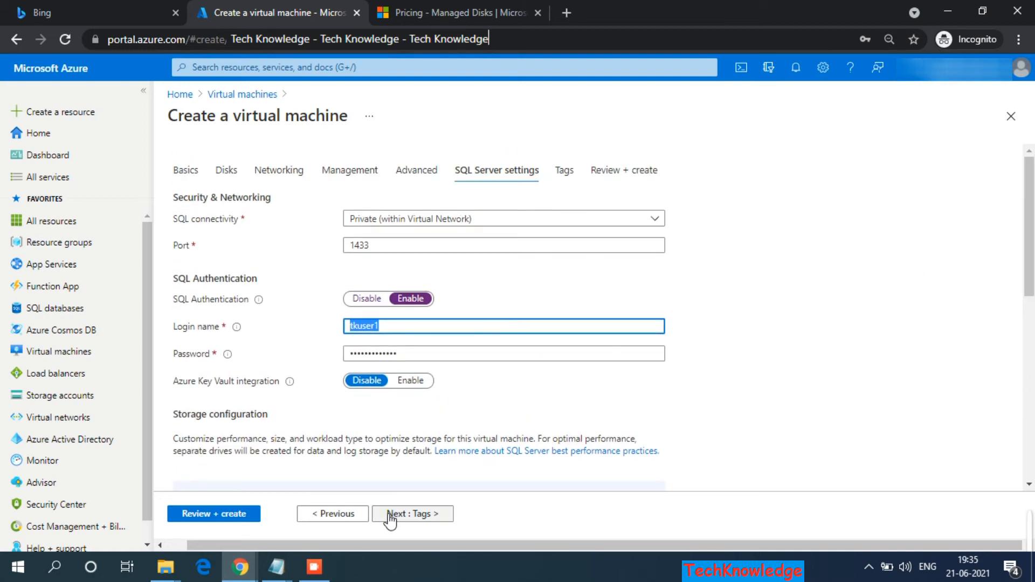
Step: Validate the virtual machine configuration and review its summary from the product details to the SQL Server settings
left_click(212, 514)
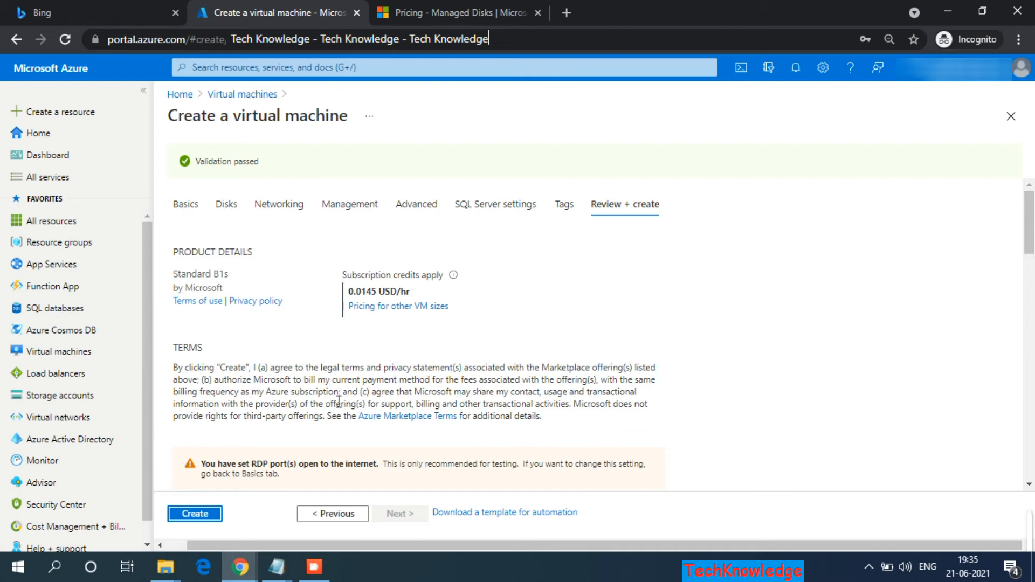
left_click_drag(198, 273, 226, 273)
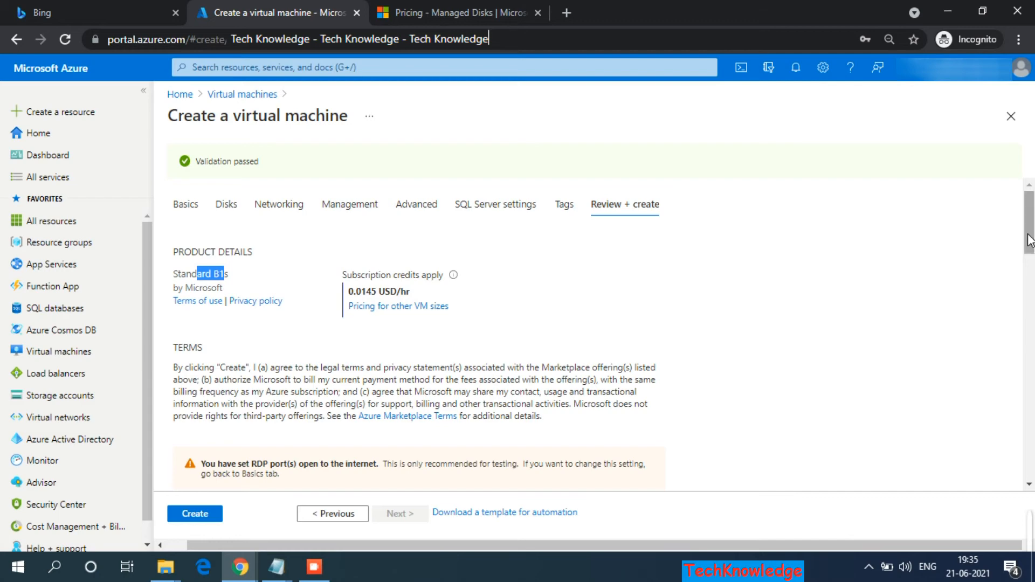
left_click_drag(1029, 240, 1025, 299)
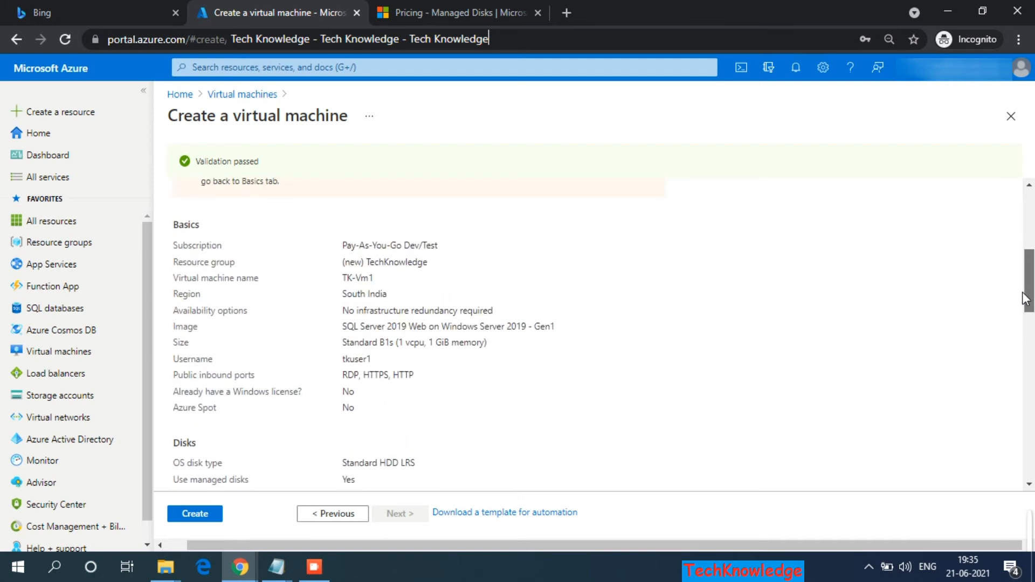
left_click_drag(1026, 299, 1027, 454)
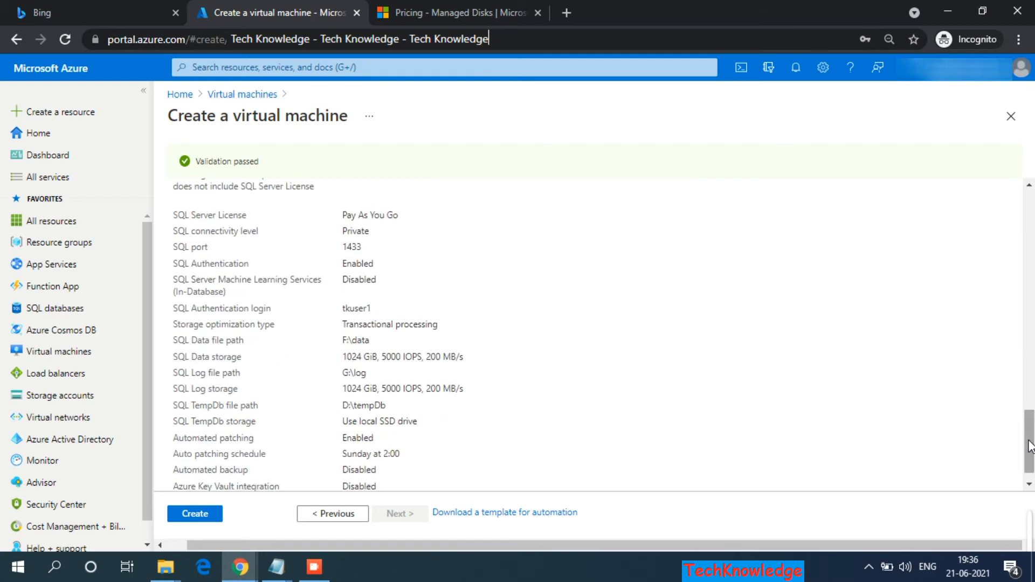
Step: Create the virtual machine and review its deployment resources, from the data disks and public IP to the virtual network, and the start time
left_click(200, 513)
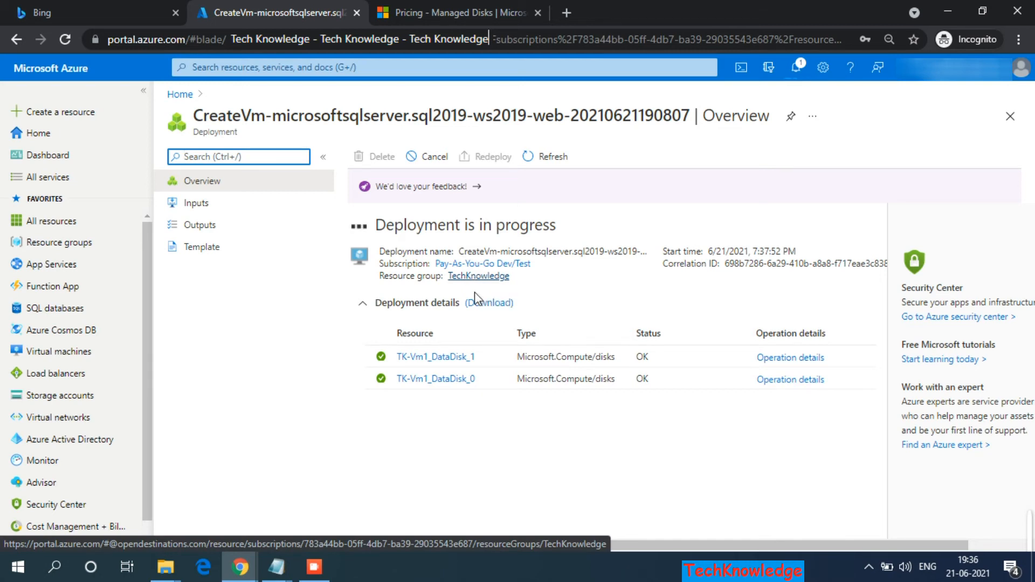
left_click_drag(477, 384, 408, 380)
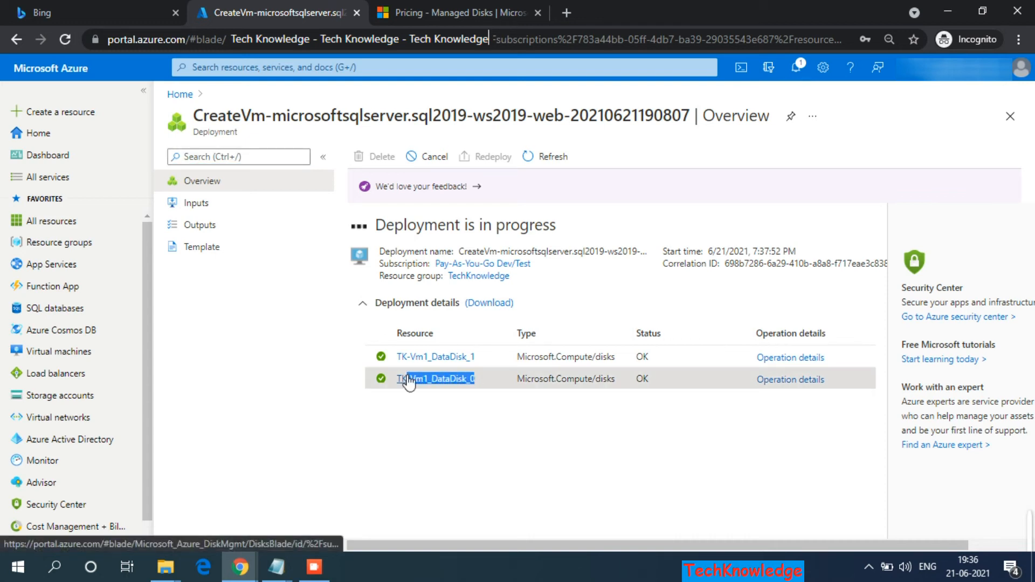
left_click(490, 357)
left_click_drag(489, 360, 426, 353)
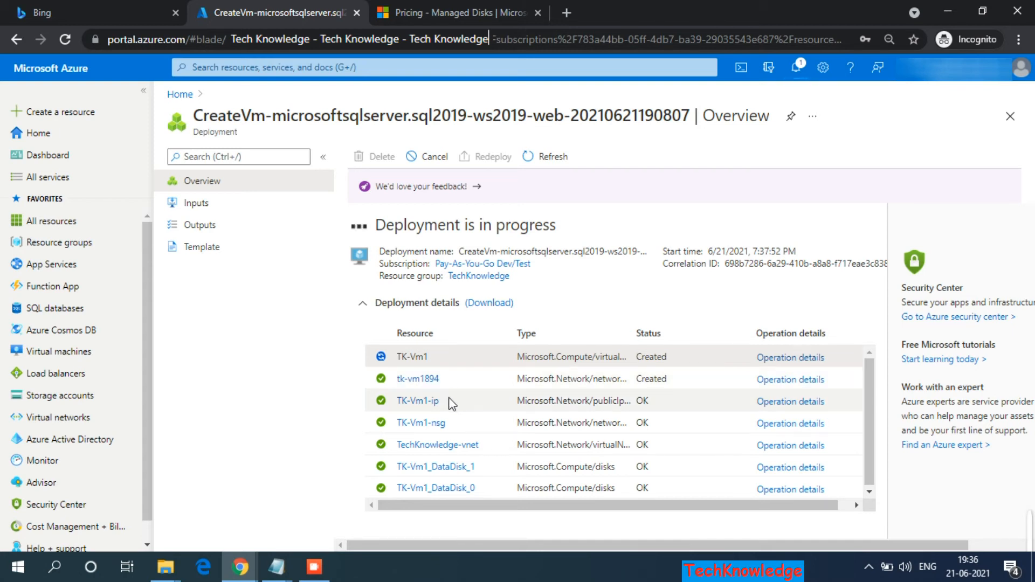
left_click_drag(448, 402, 401, 401)
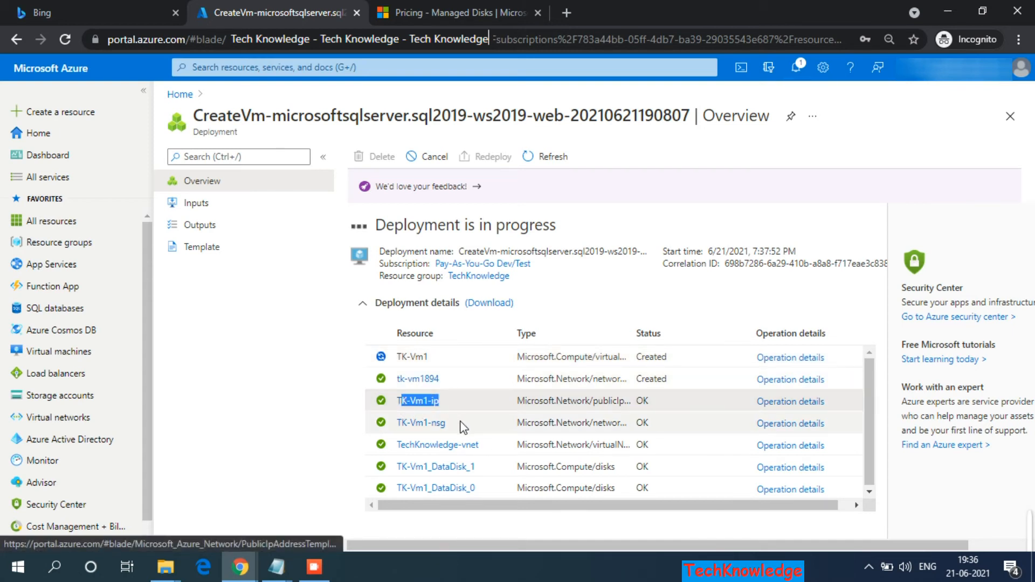
left_click_drag(451, 422, 403, 428)
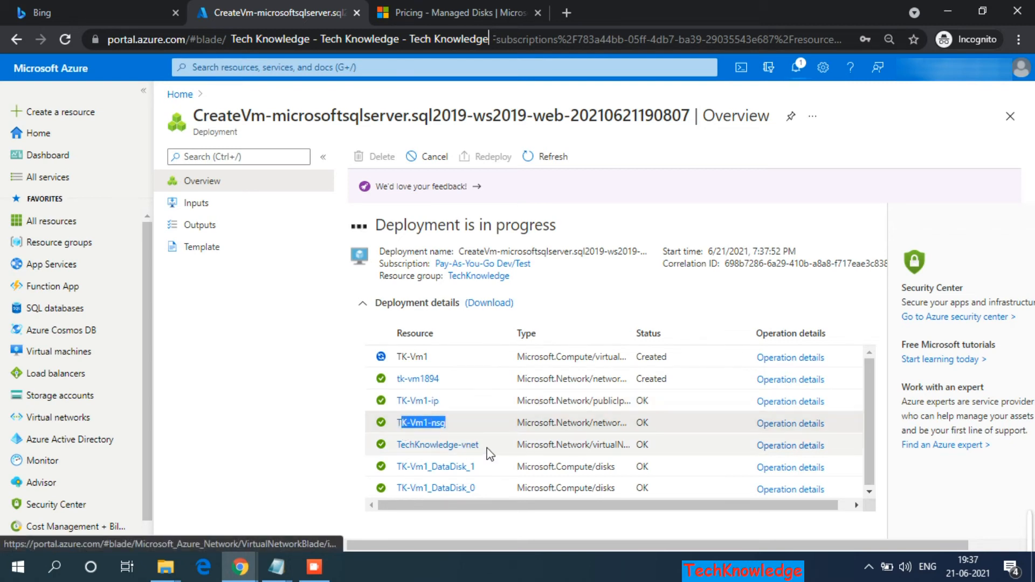
left_click_drag(490, 444, 460, 447)
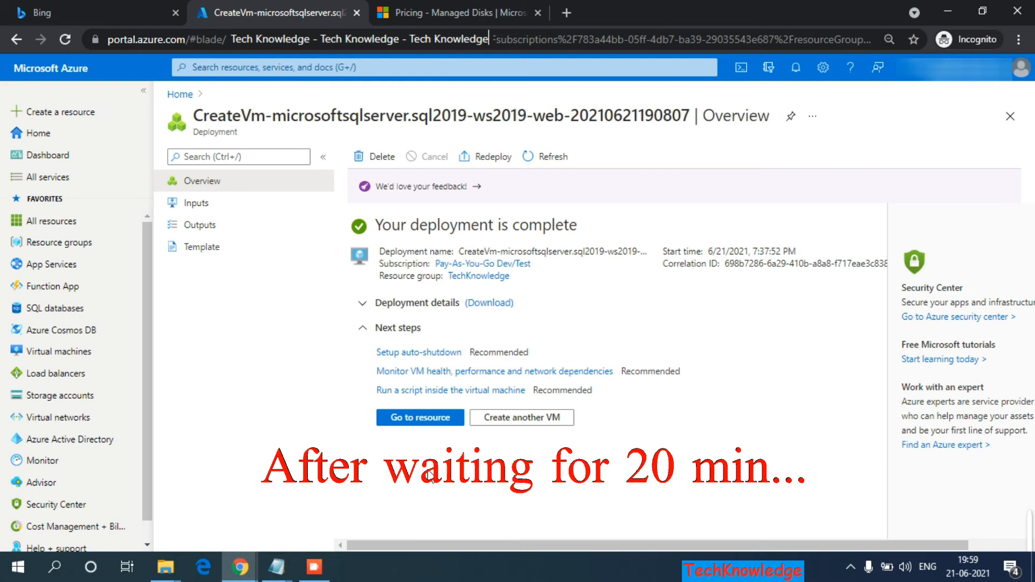
left_click_drag(755, 251, 770, 251)
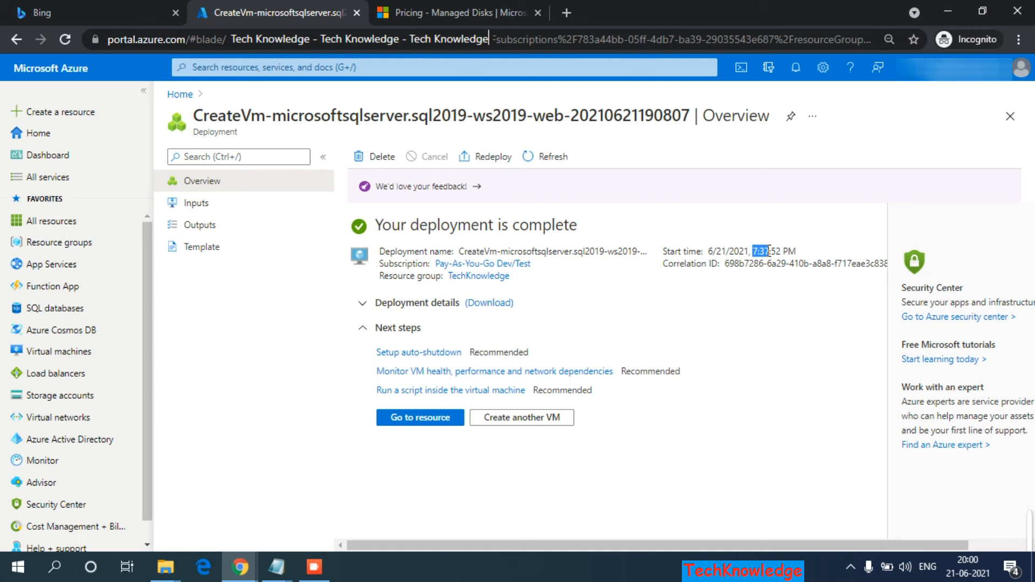
Step: Open the TechKnowledge resource group and review its resources, from the virtual network and virtual machines to the network interface and disks
left_click(479, 277)
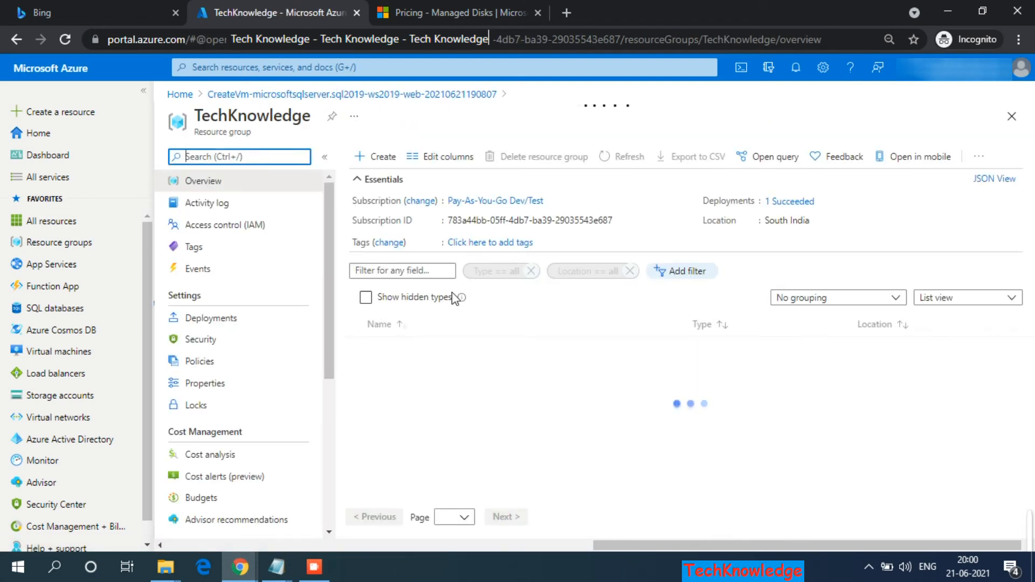
left_click(366, 298)
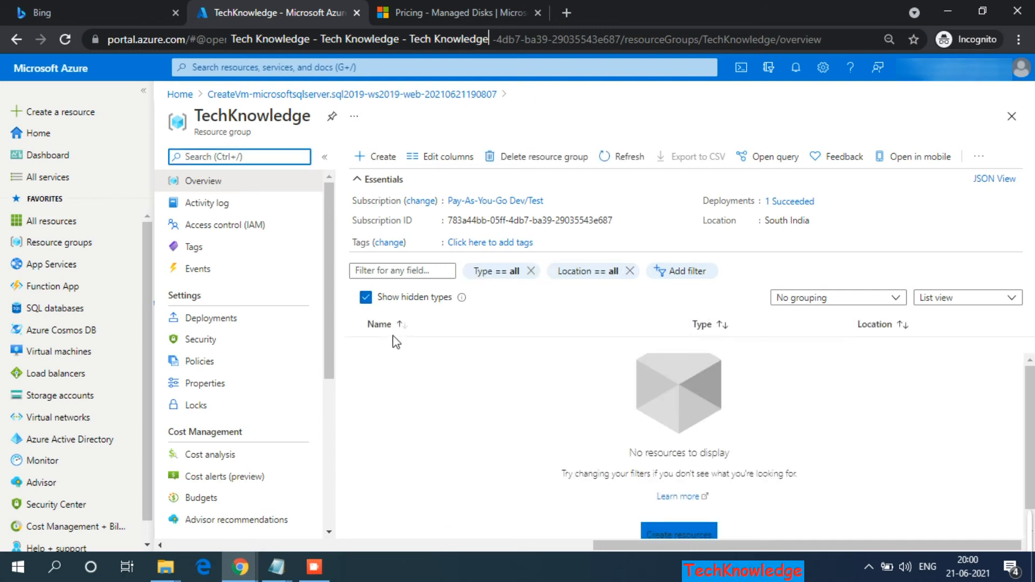
left_click(366, 299)
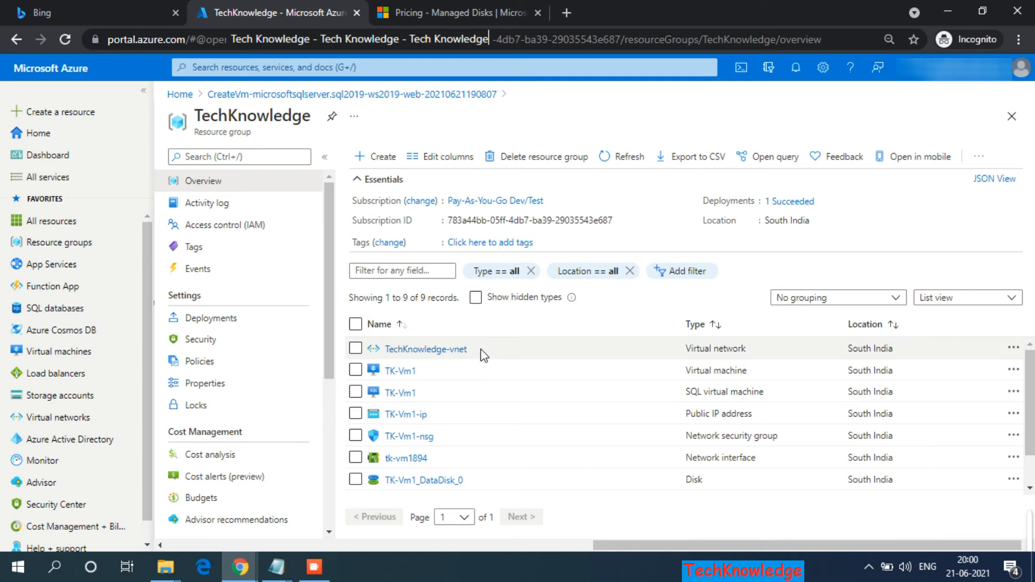
left_click_drag(487, 353, 419, 352)
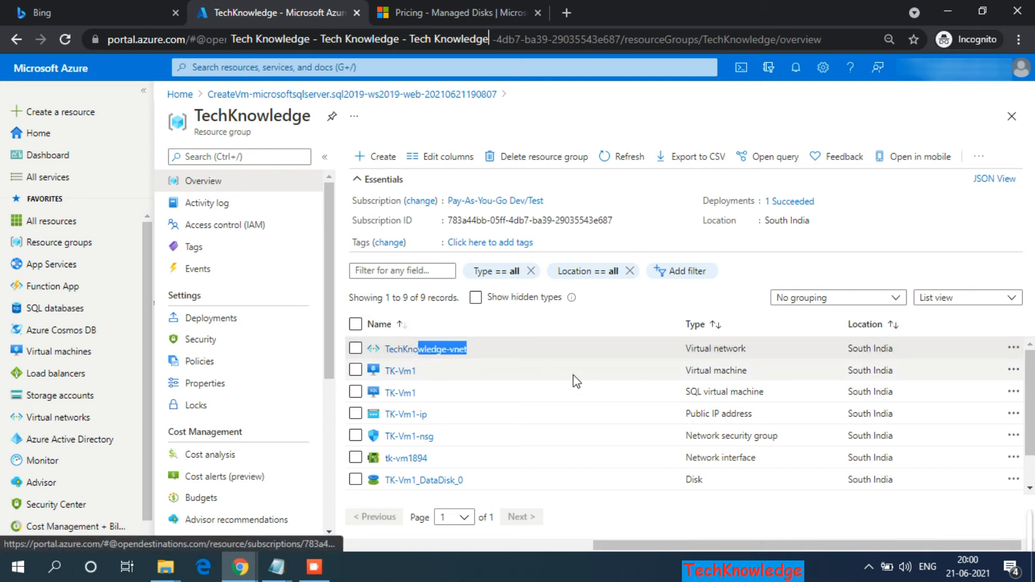
double_click(729, 370)
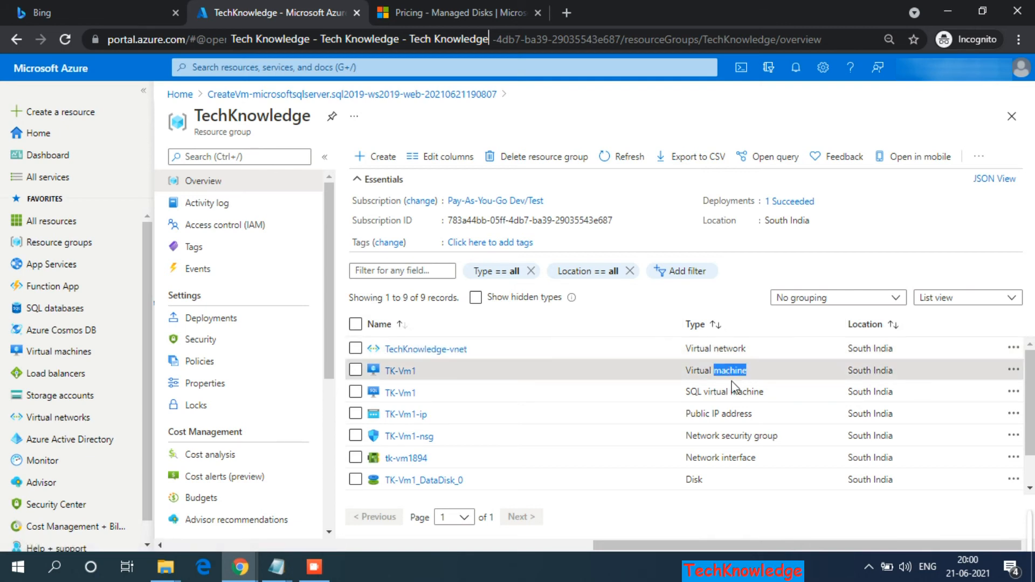
left_click_drag(418, 390, 388, 399)
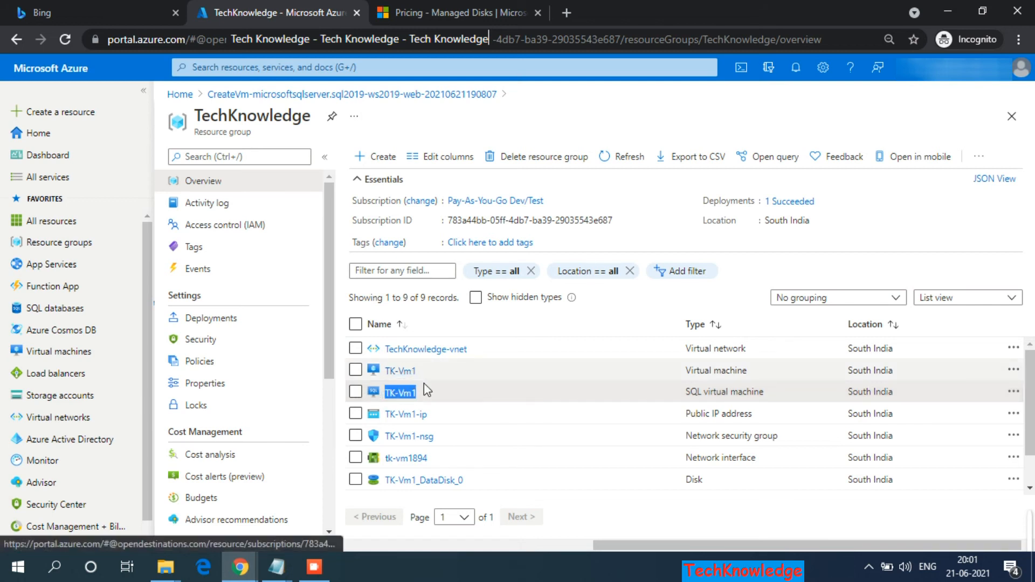
left_click_drag(438, 414, 384, 415)
left_click_drag(446, 439, 401, 441)
left_click_drag(396, 436, 385, 437)
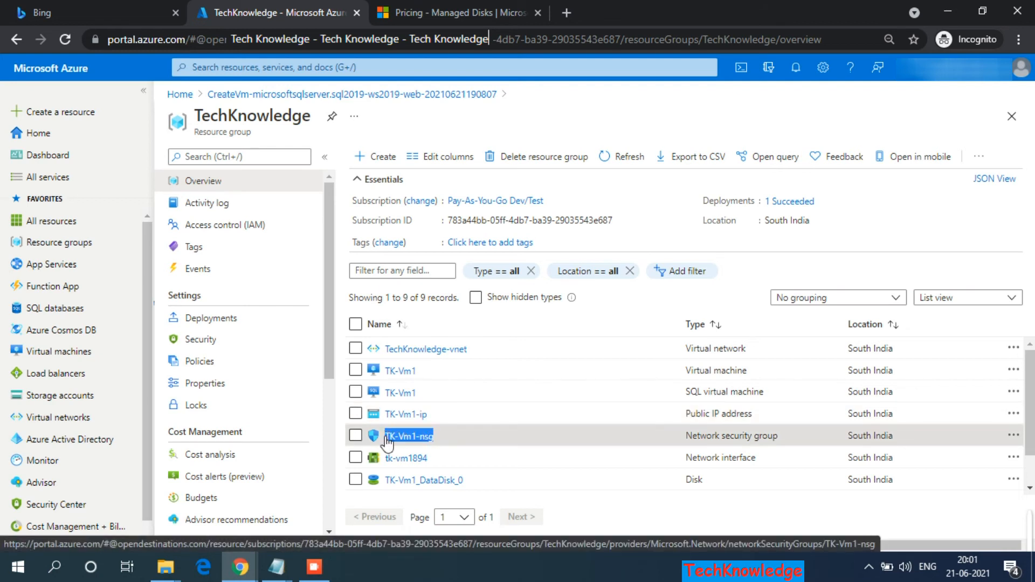
left_click_drag(441, 457, 388, 460)
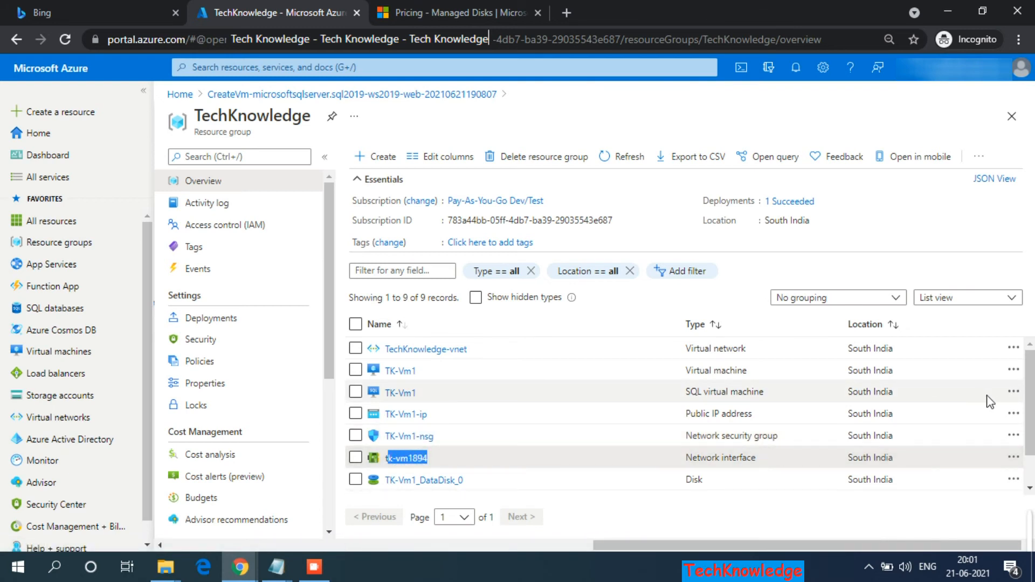
left_click_drag(1033, 413, 1031, 446)
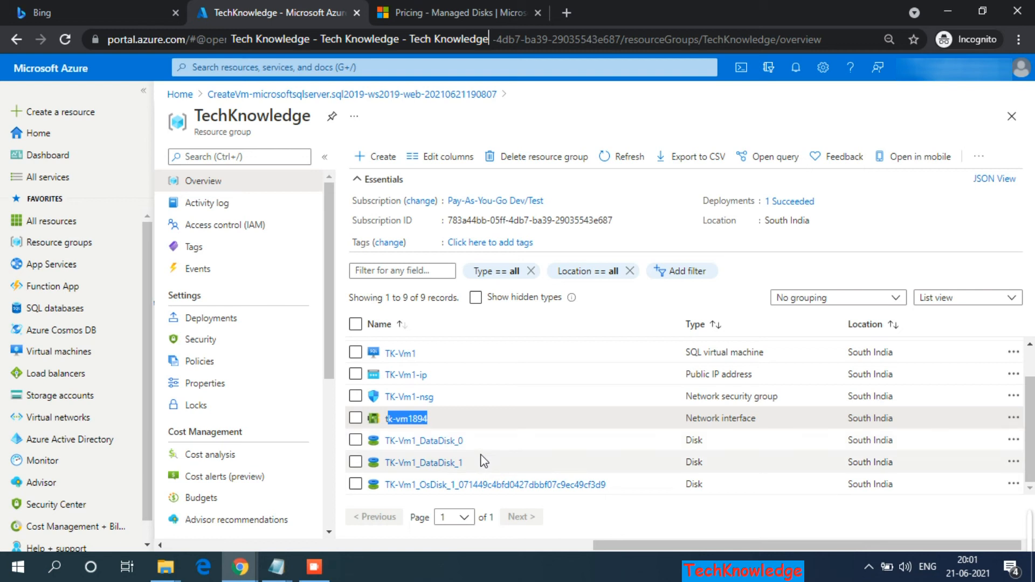
left_click_drag(1030, 432, 1013, 363)
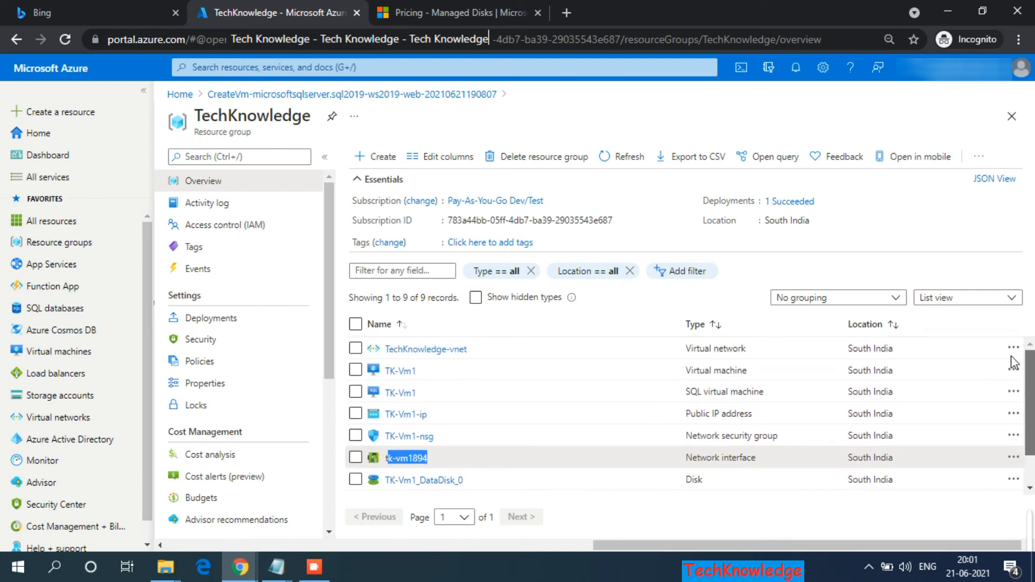
Step: Open the TK-Vm1 virtual machine from the resource group and copy its public IP address
left_click_drag(421, 392, 380, 392)
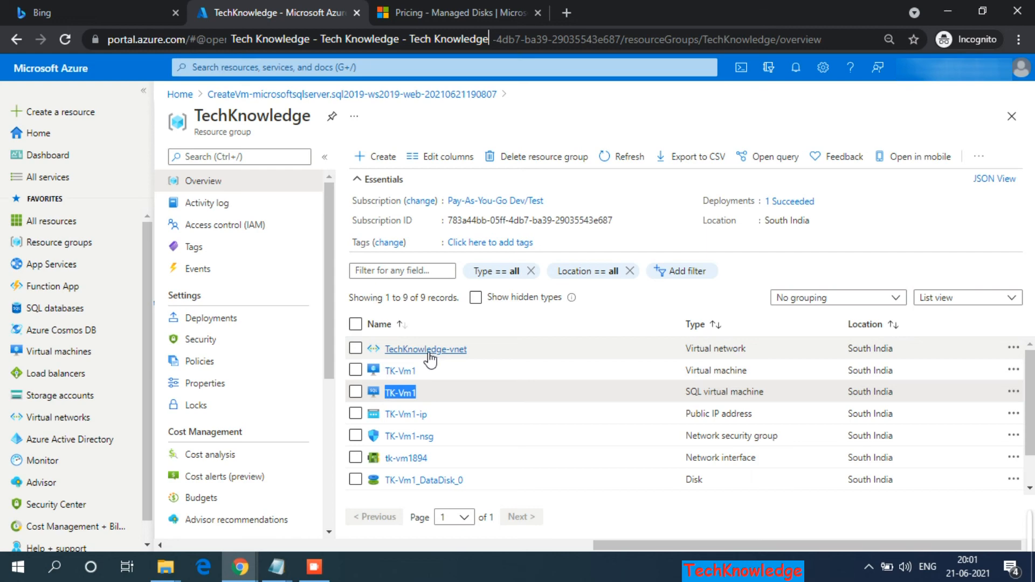
left_click(405, 371)
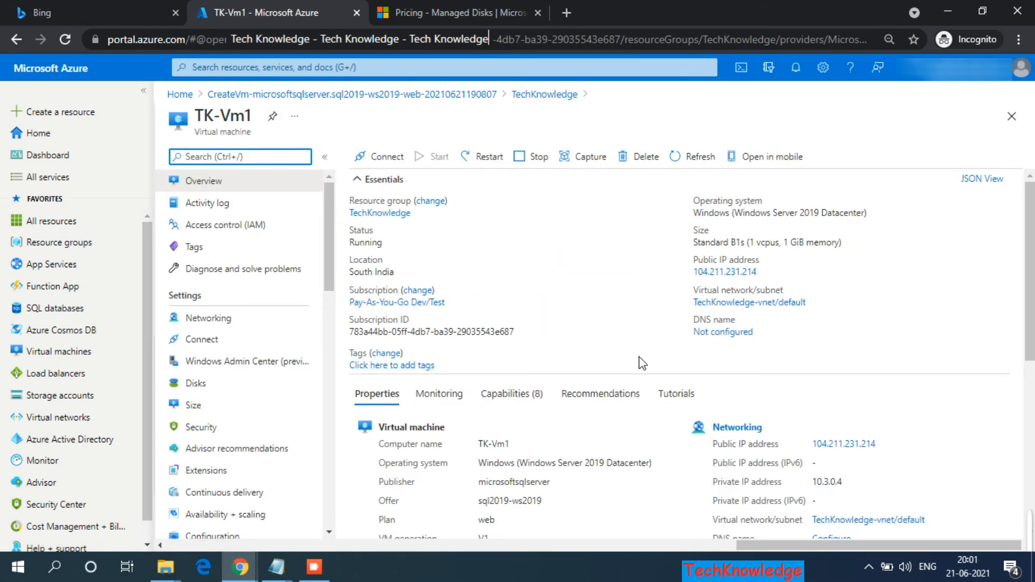
left_click(763, 272)
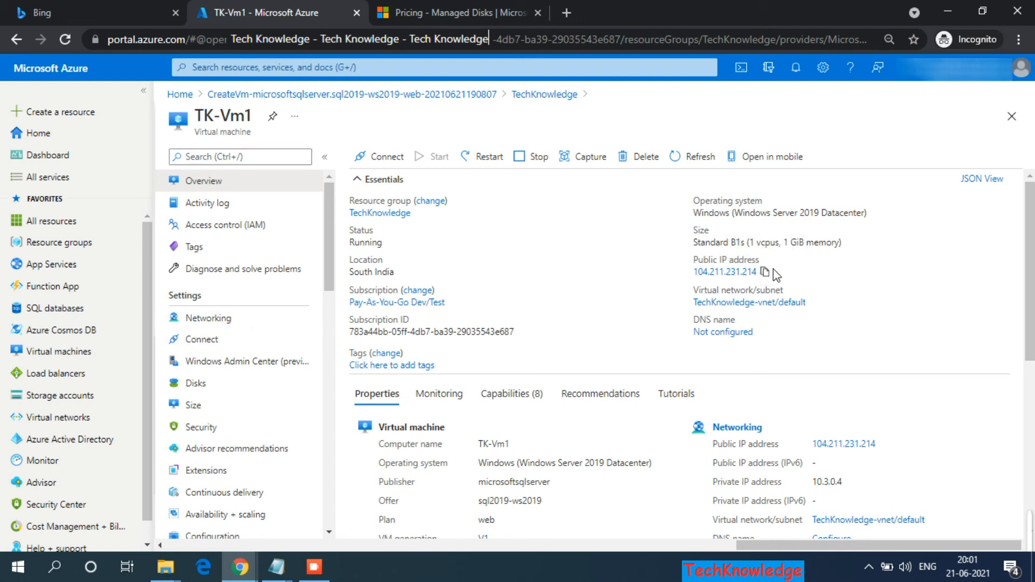
Step: Review TK-Vm1's inbound port rules and the form for adding an inbound security rule, then return to the machine's overview
left_click(209, 321)
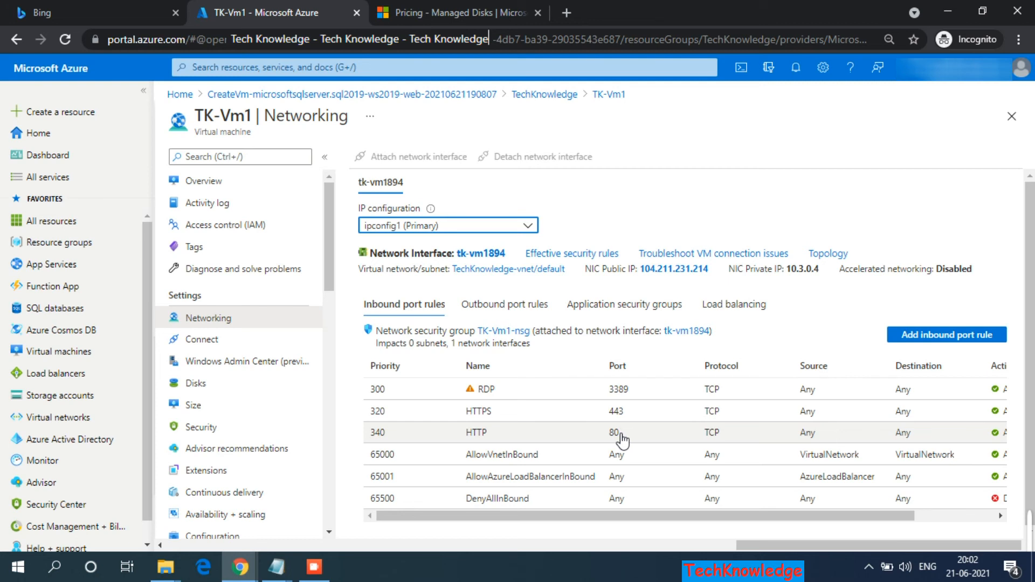
left_click(946, 337)
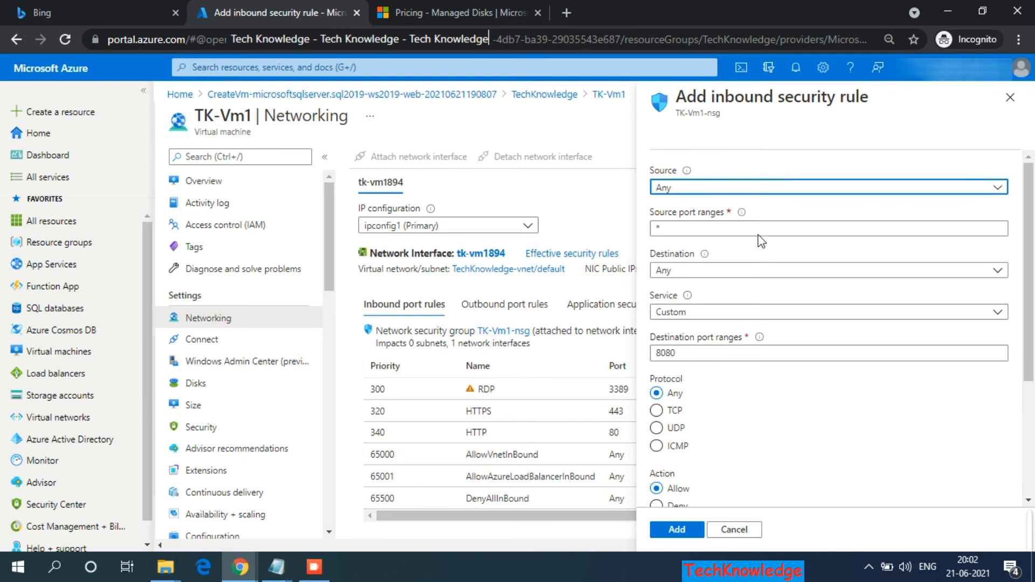
left_click(1010, 97)
left_click(213, 182)
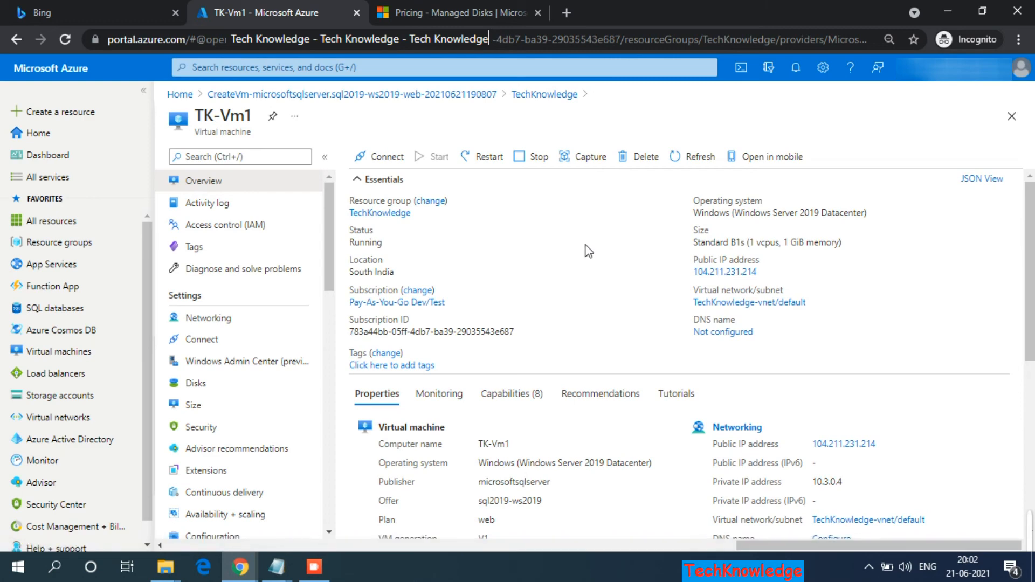
Step: Launch Remote Desktop Connection and start a connection to the copied public IP address 104.211.231.214
key("super+r")
key("Return")
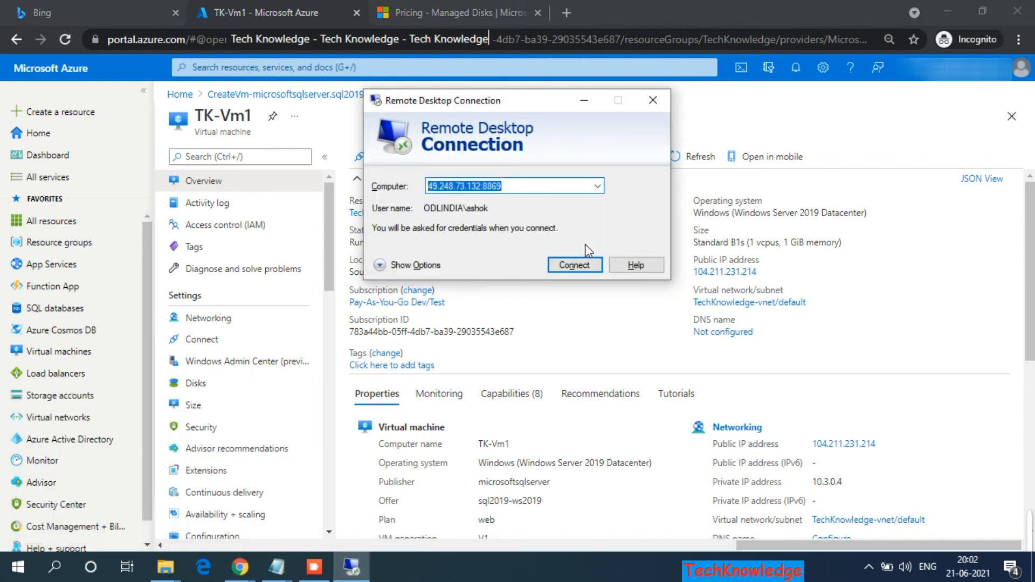
key("ctrl+v")
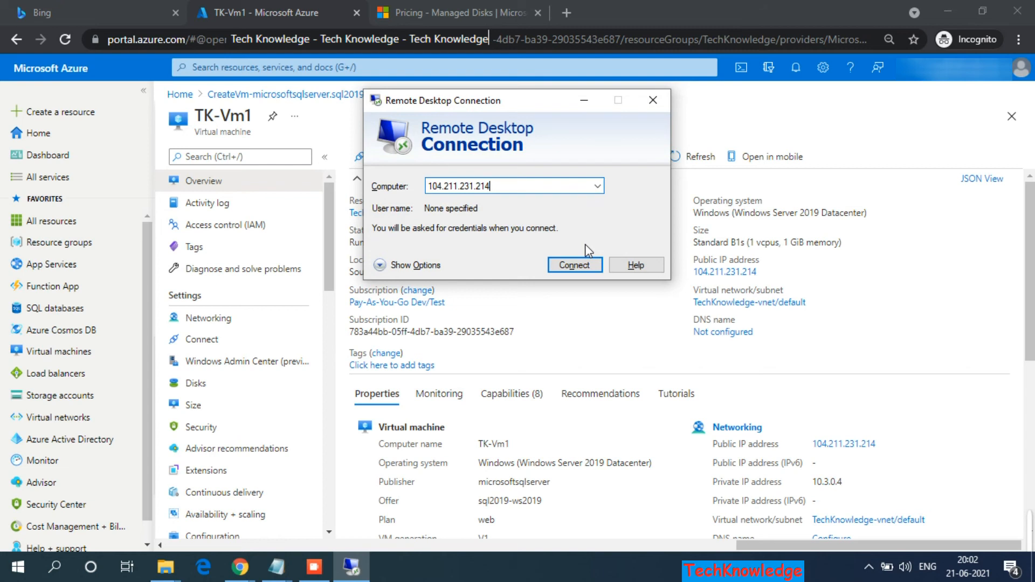
left_click(586, 262)
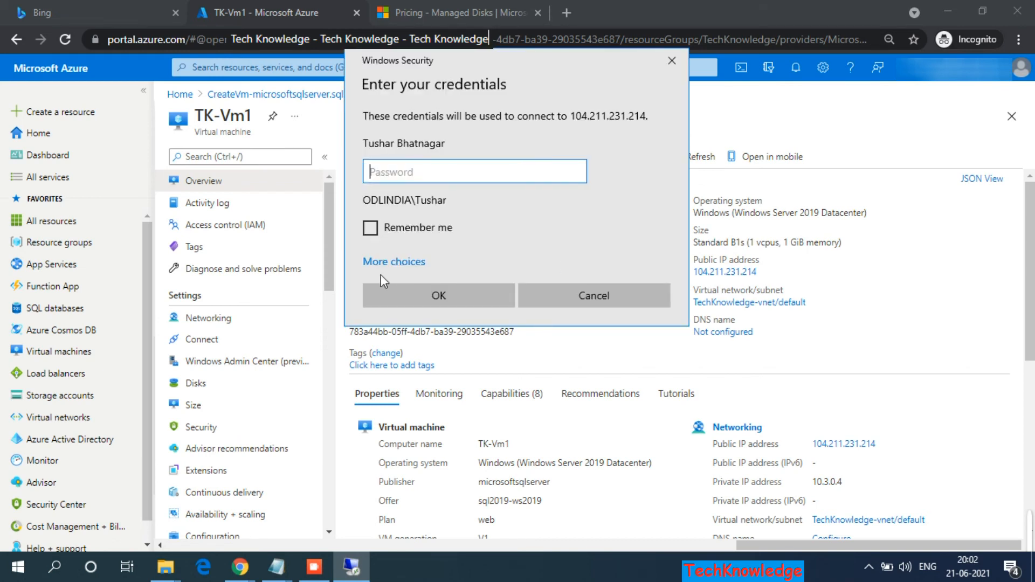
Step: Sign in to the remote machine with a different account, using the user name tkuser1 and the account password, and confirm the connection
left_click(385, 265)
left_click(439, 351)
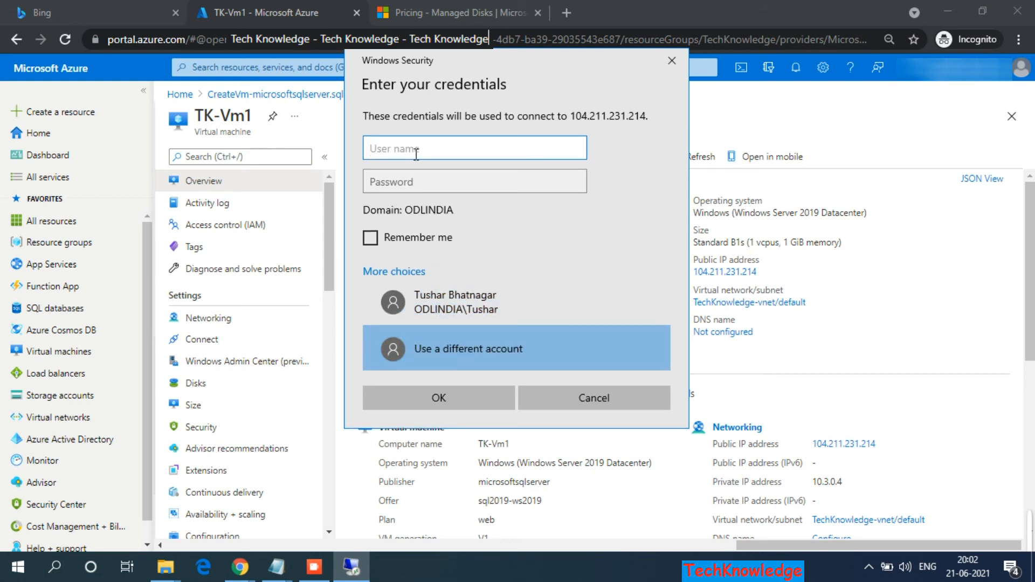
left_click_drag(457, 57, 463, 86)
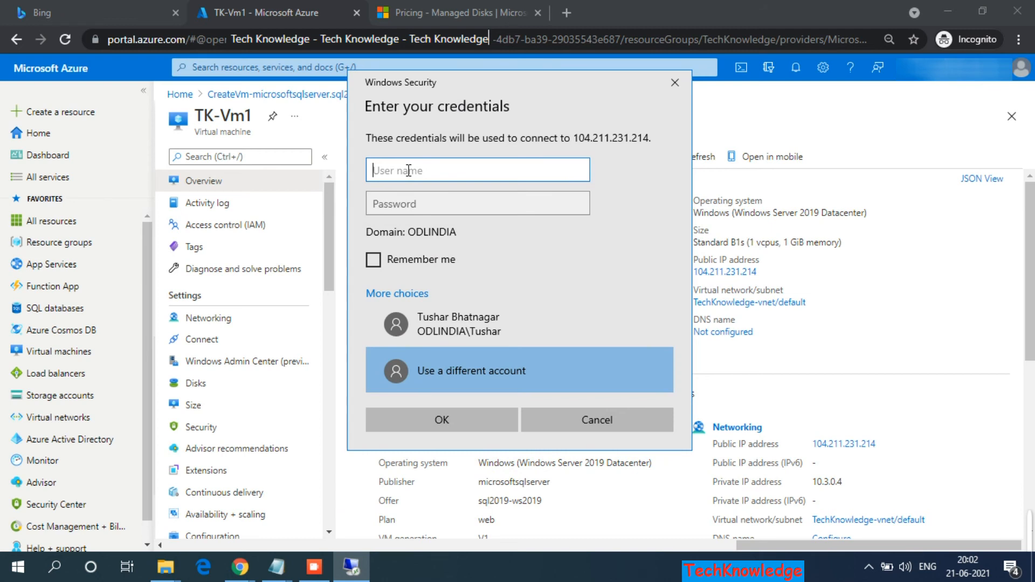
type("tkuser1")
key("Tab")
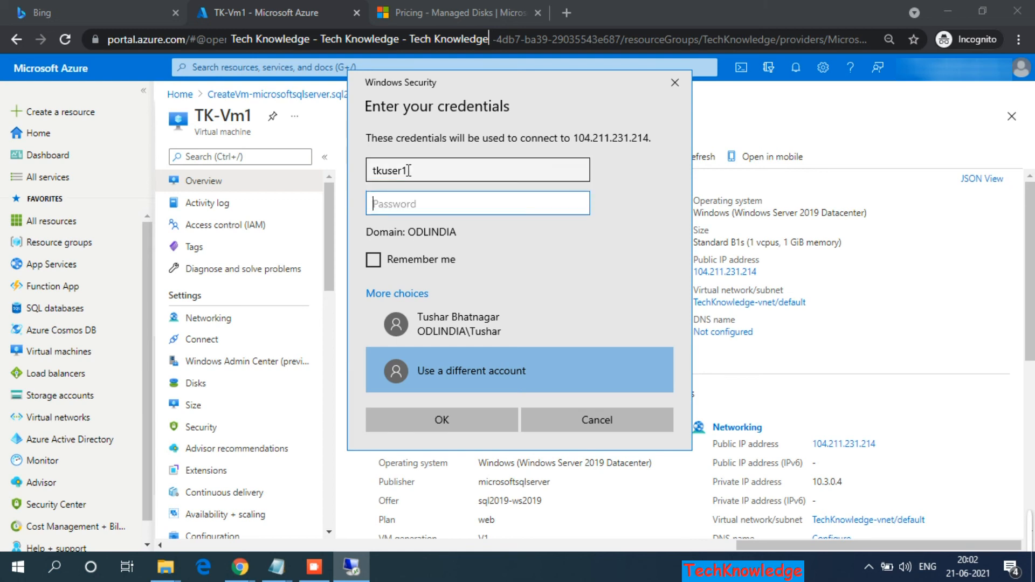
type("•••••••••••••")
key("Return")
key("Left")
key("Return")
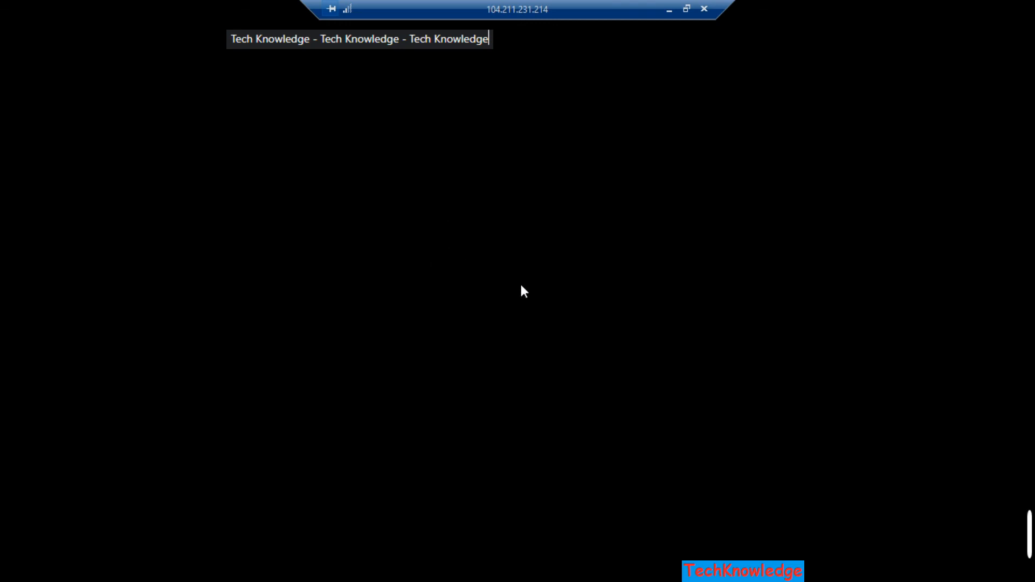
Step: Minimize the remote session and review TK-Vm1's OS disk, data disks and available VM sizes in the Azure portal
left_click(664, 15)
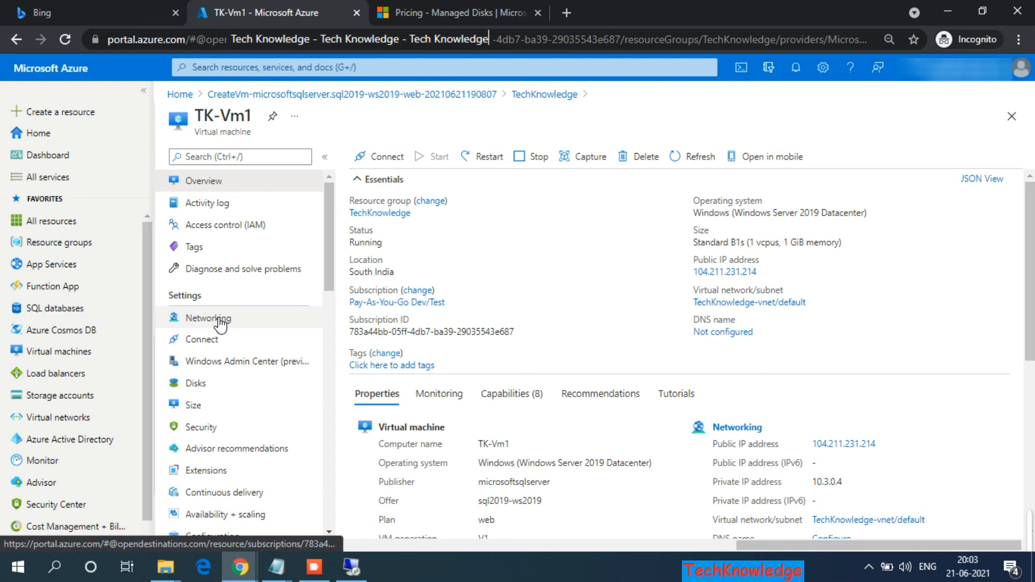
left_click(204, 384)
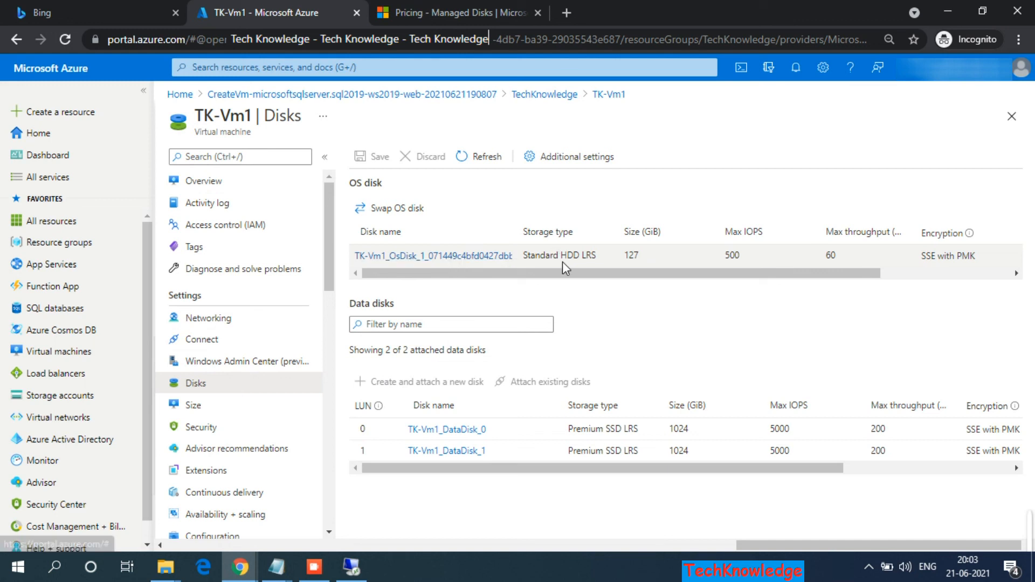
left_click_drag(541, 254, 580, 255)
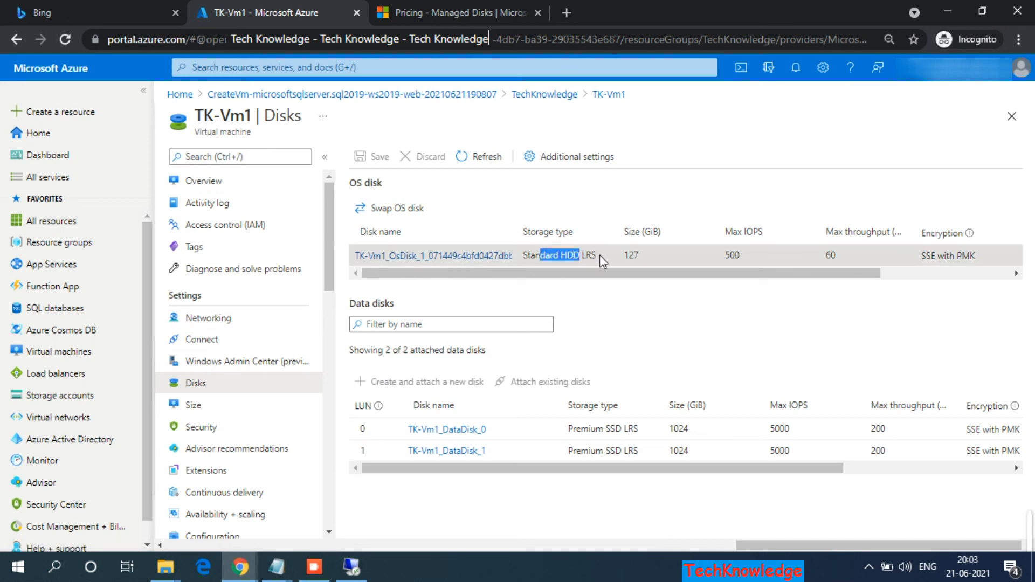
left_click(636, 257)
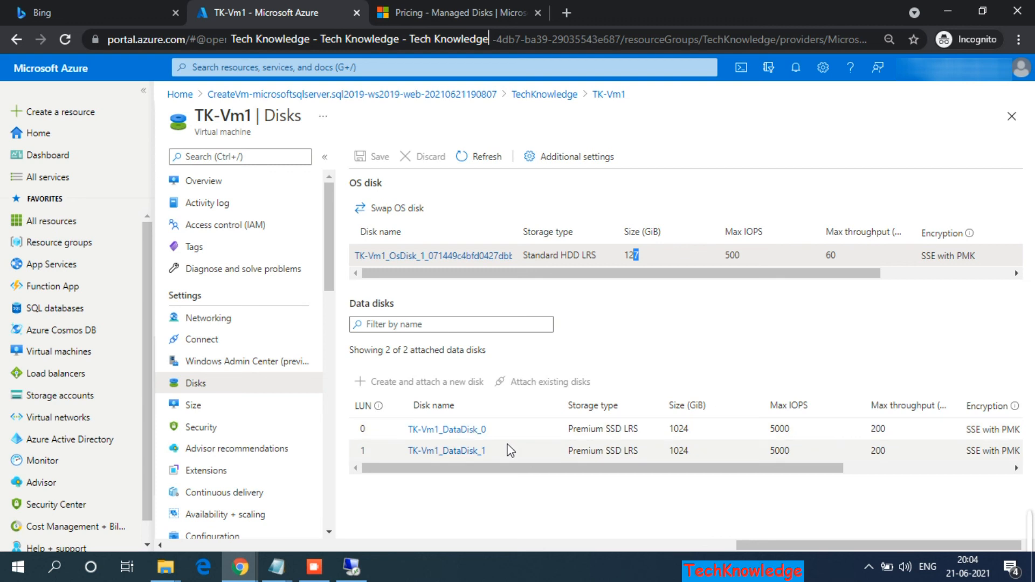
left_click(215, 406)
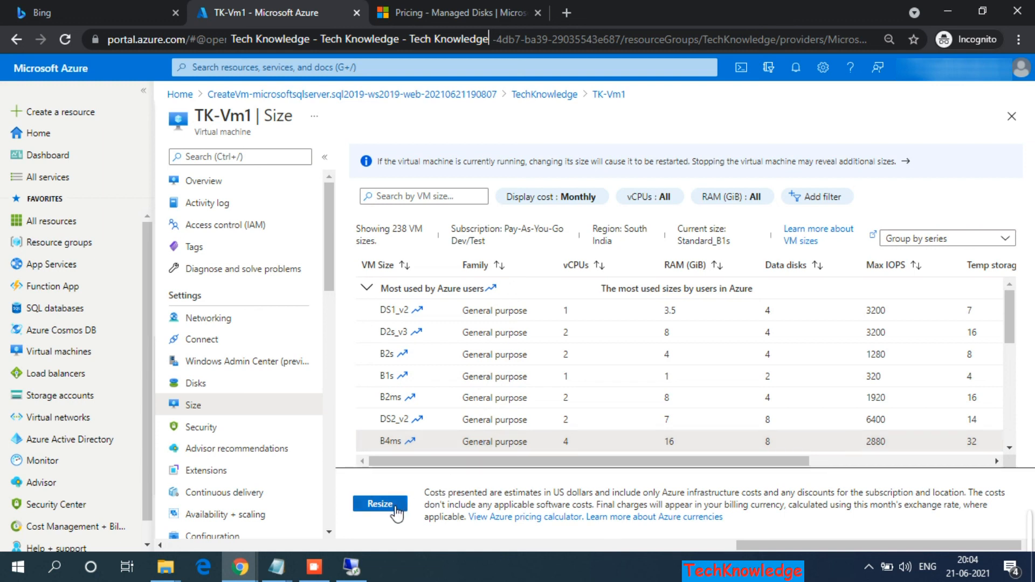
Step: Return to TK-Vm1's overview, then switch back to the Remote Desktop session for 104.211.231.214
left_click_drag(468, 462, 423, 470)
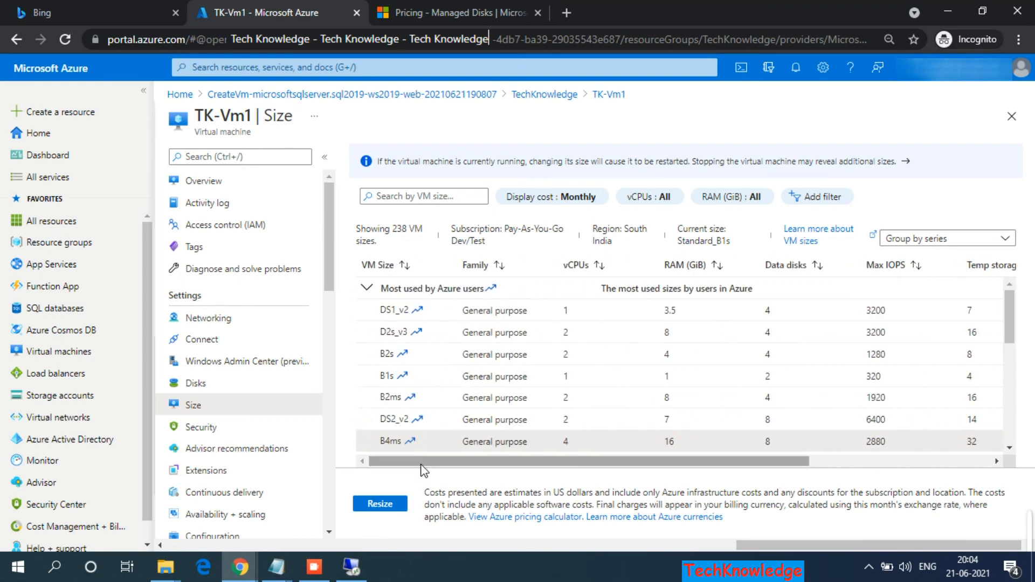
left_click(196, 180)
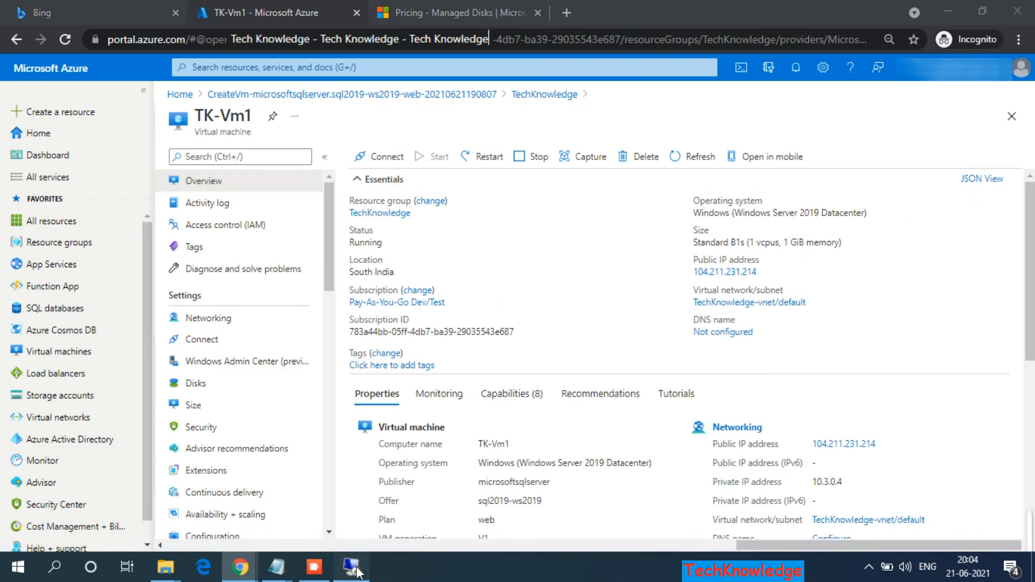
left_click(356, 568)
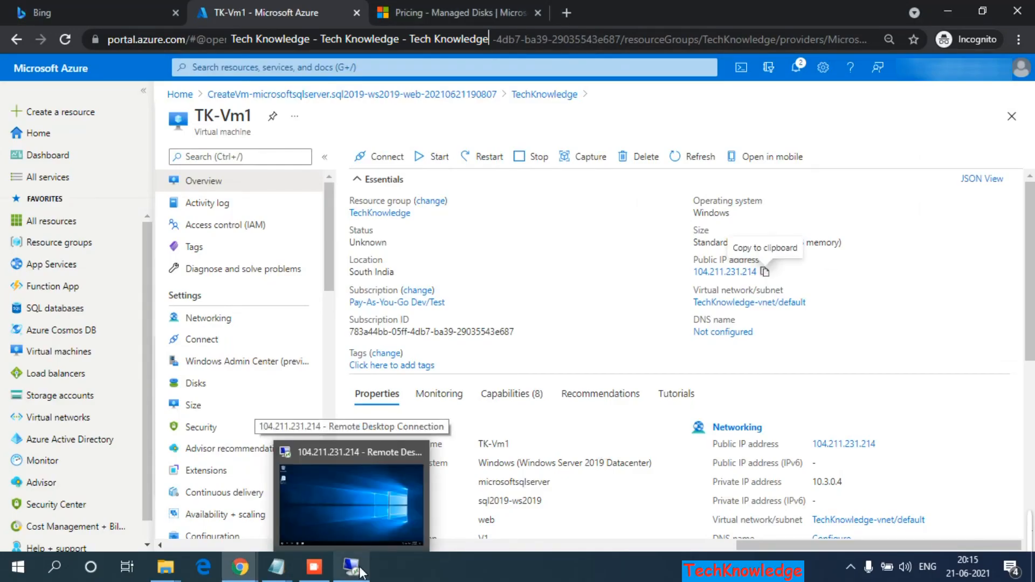
left_click(362, 511)
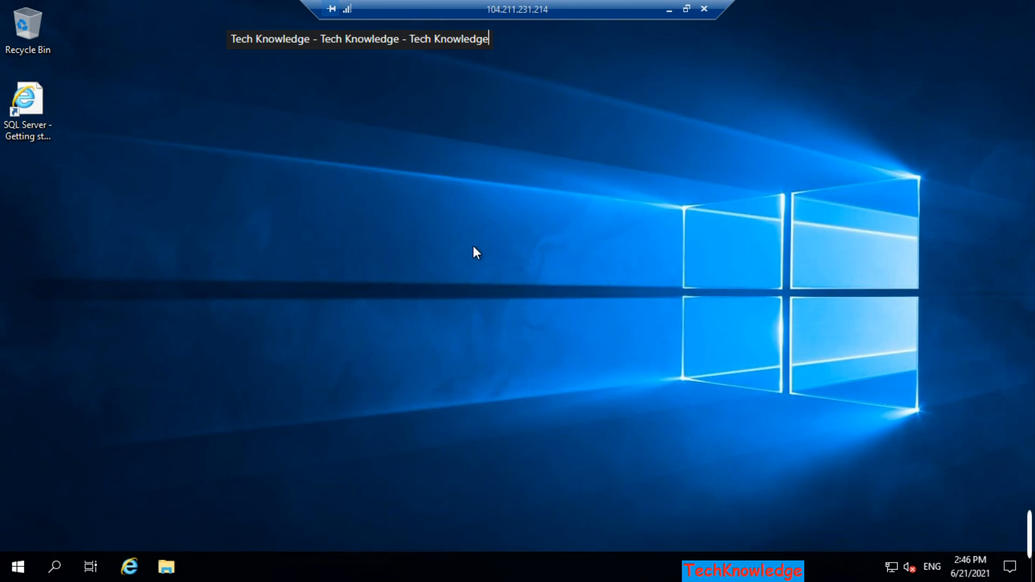
Step: Check the remote machine's name by running hostname in a Command Prompt, then minimize the remote session
key("super+r")
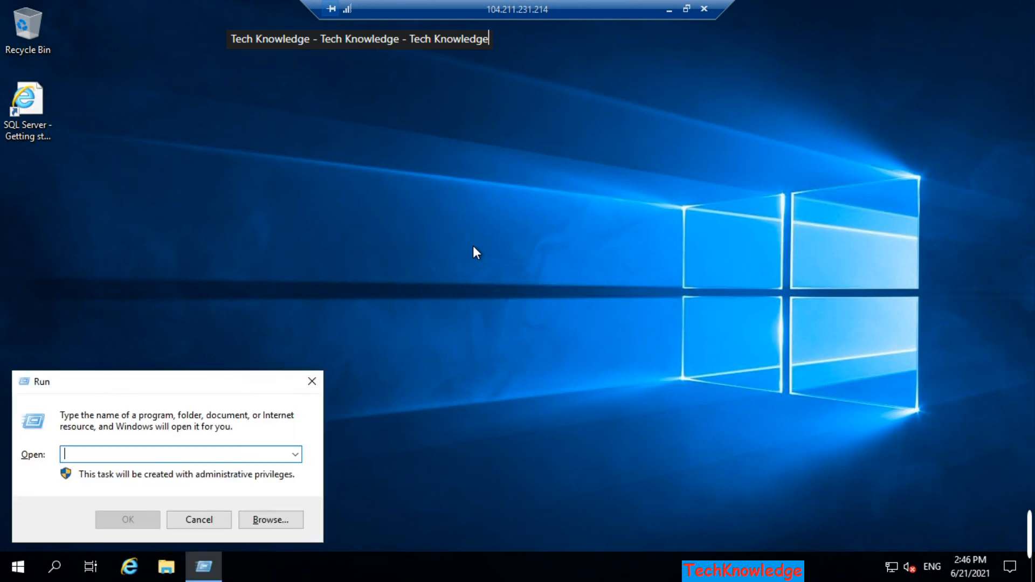
type("cmd")
key("Return")
type("hostname")
key("Return")
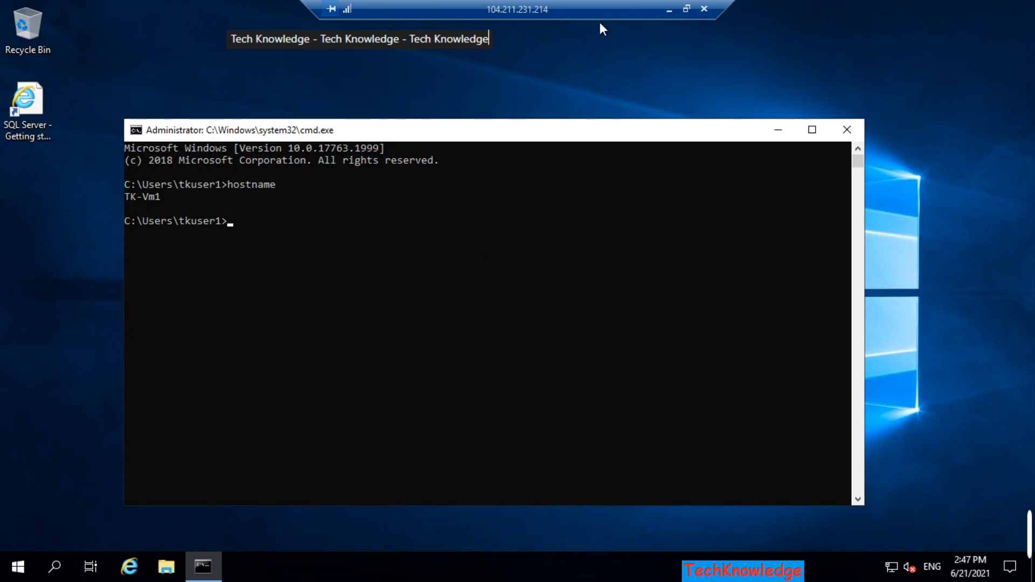
left_click(668, 11)
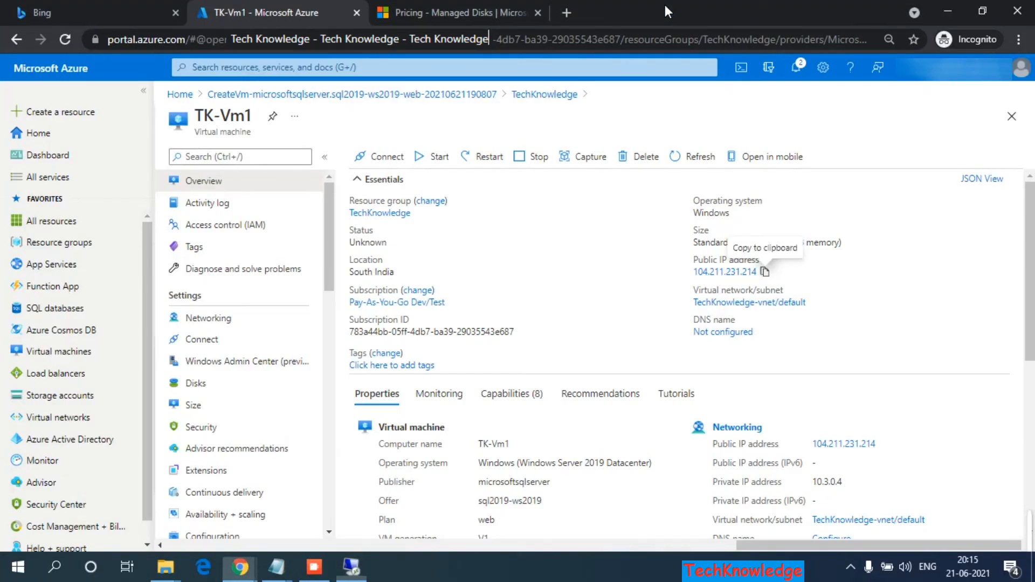